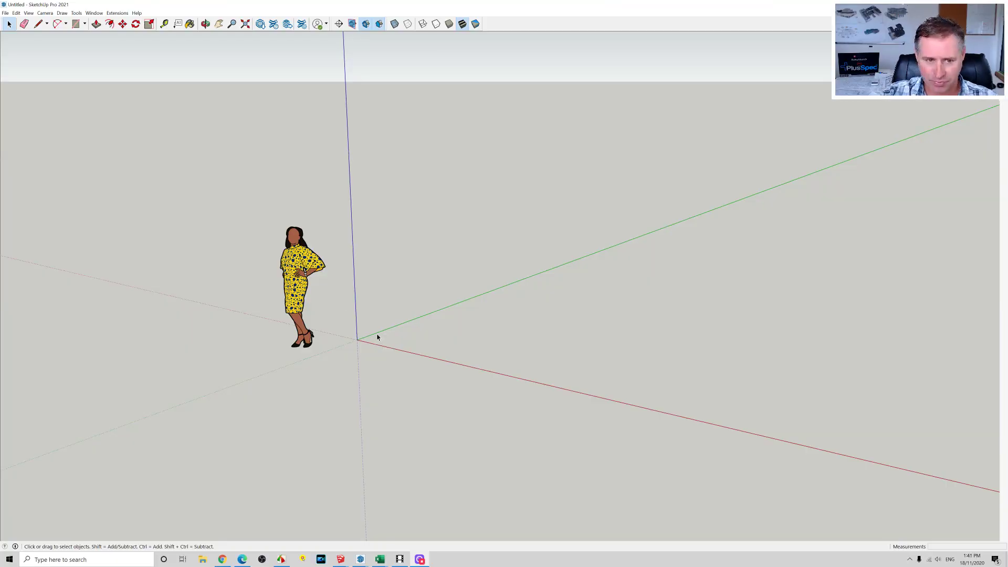
Step: Select the scale figure, check the Extension Manager, then orbit the CLEARWATER building and crane
left_click(308, 269)
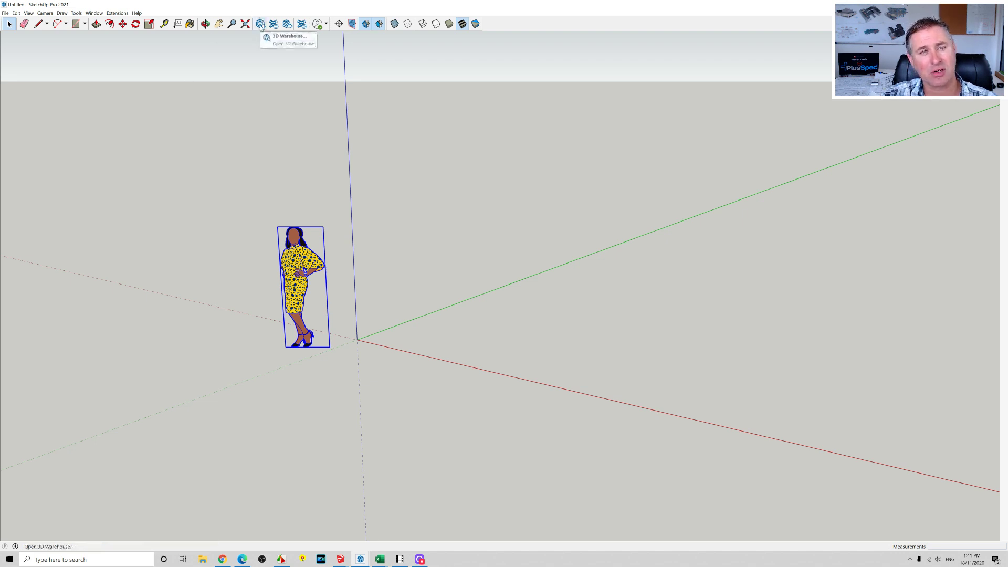
left_click(301, 24)
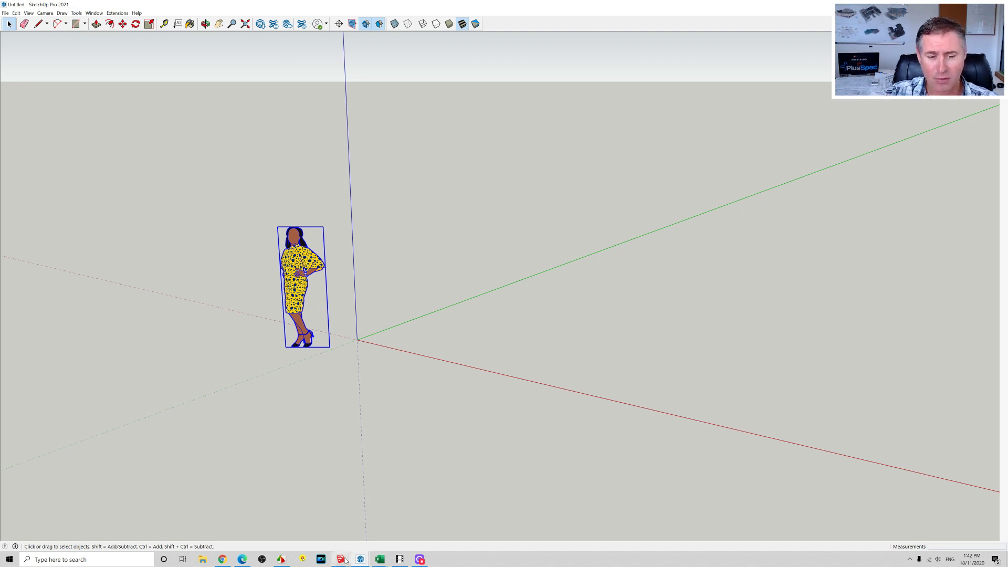
mouse_move(345, 560)
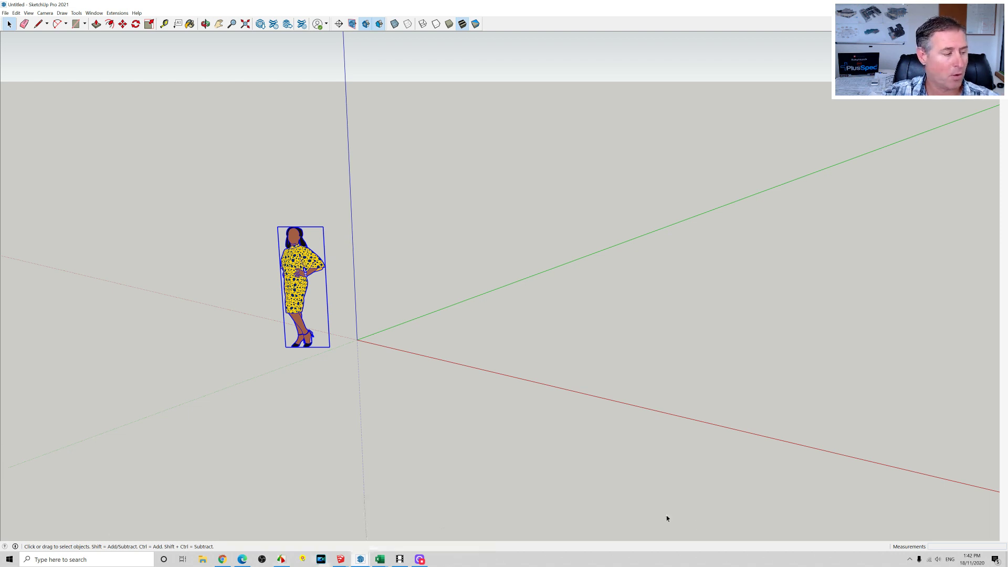
left_click(360, 559)
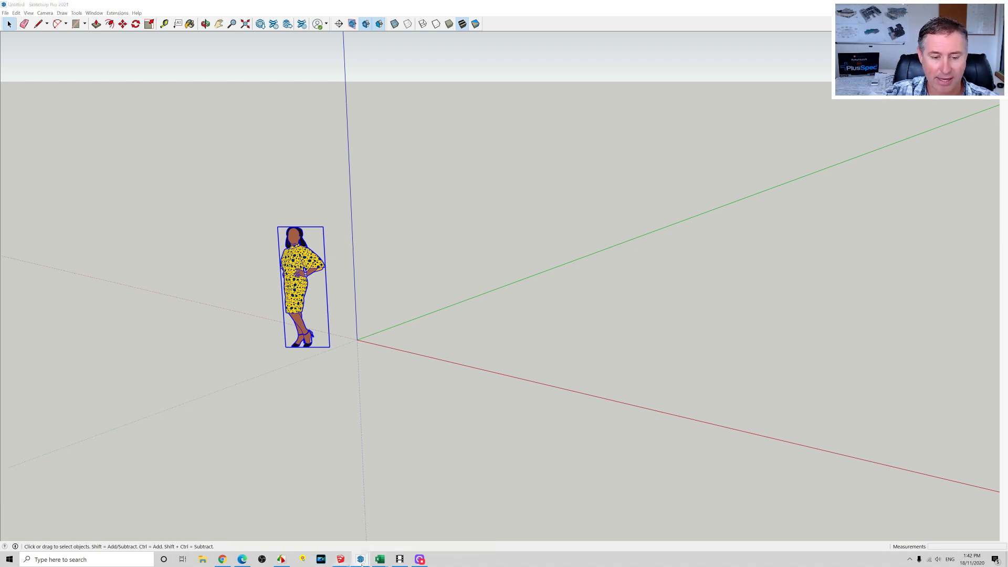
left_click(363, 539)
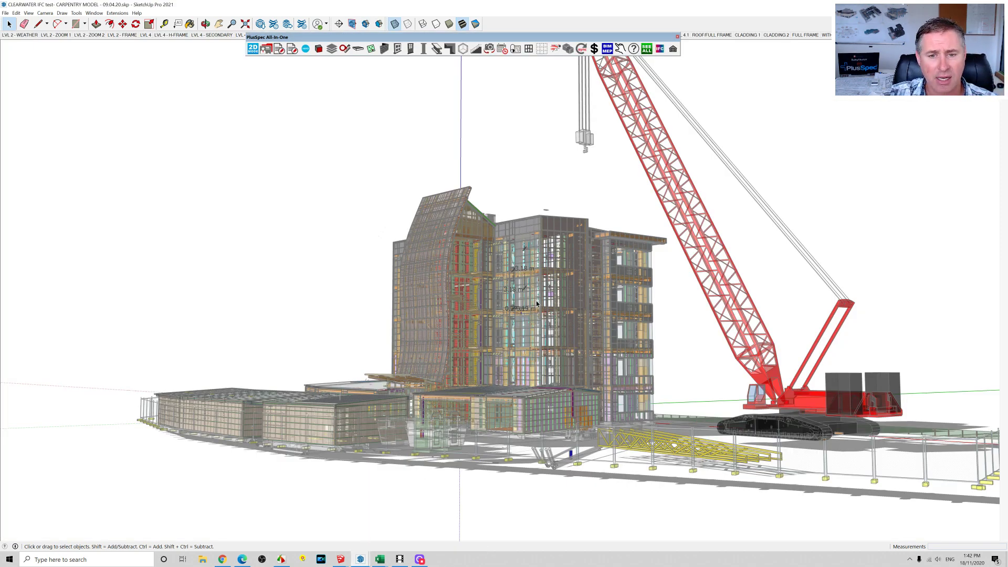
middle_click_drag(536, 303, 981, 323)
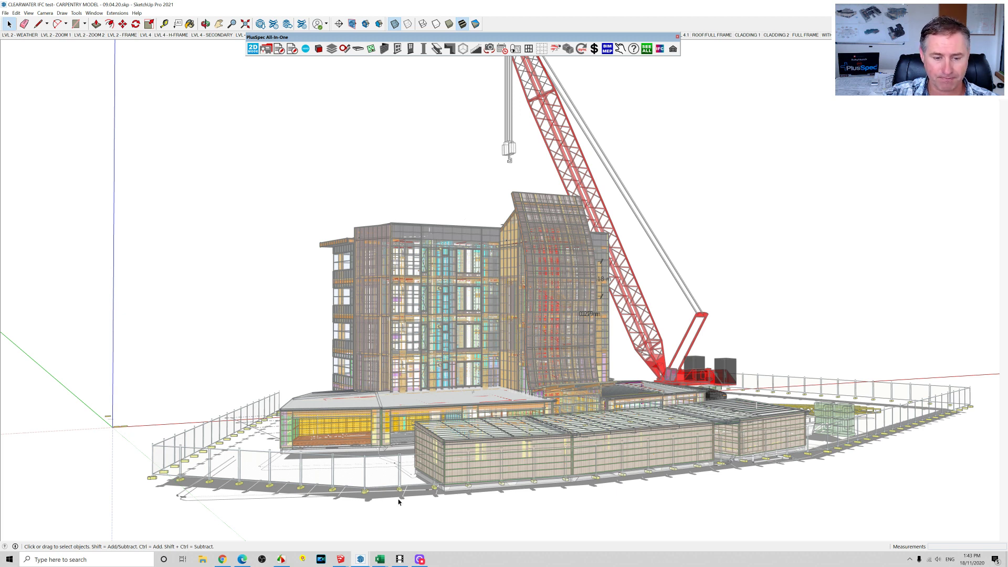
left_click(341, 558)
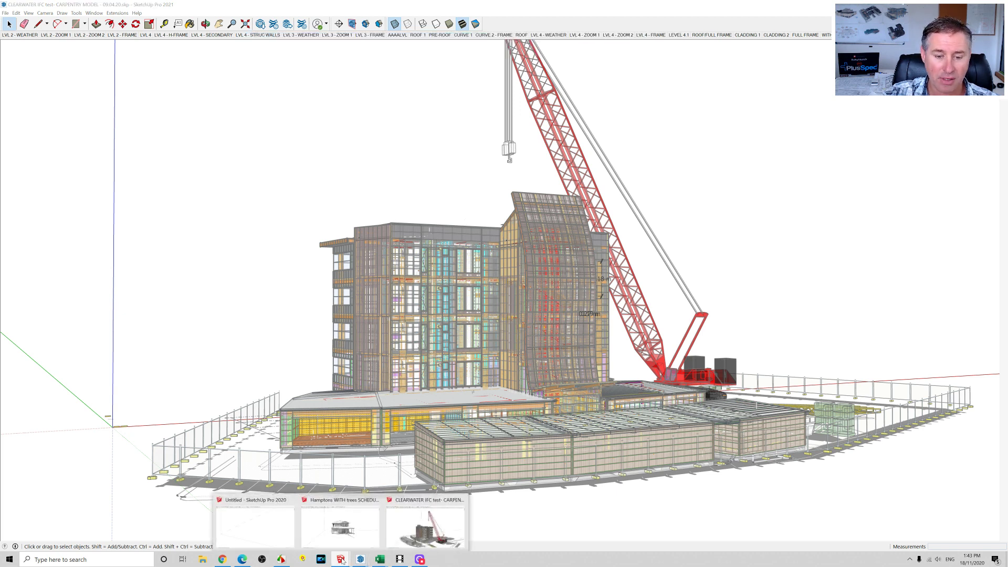
left_click(420, 530)
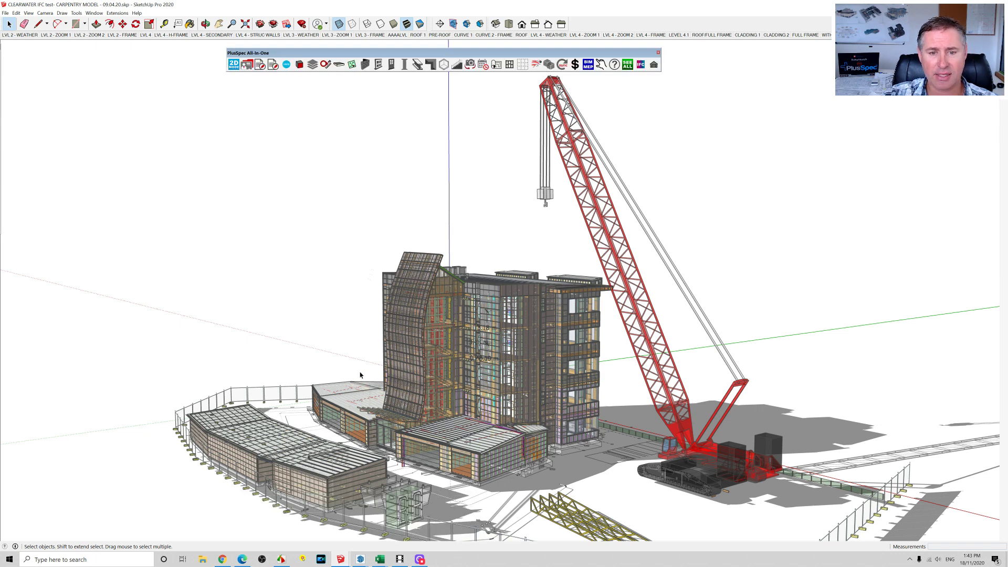
middle_click_drag(358, 422, 812, 400)
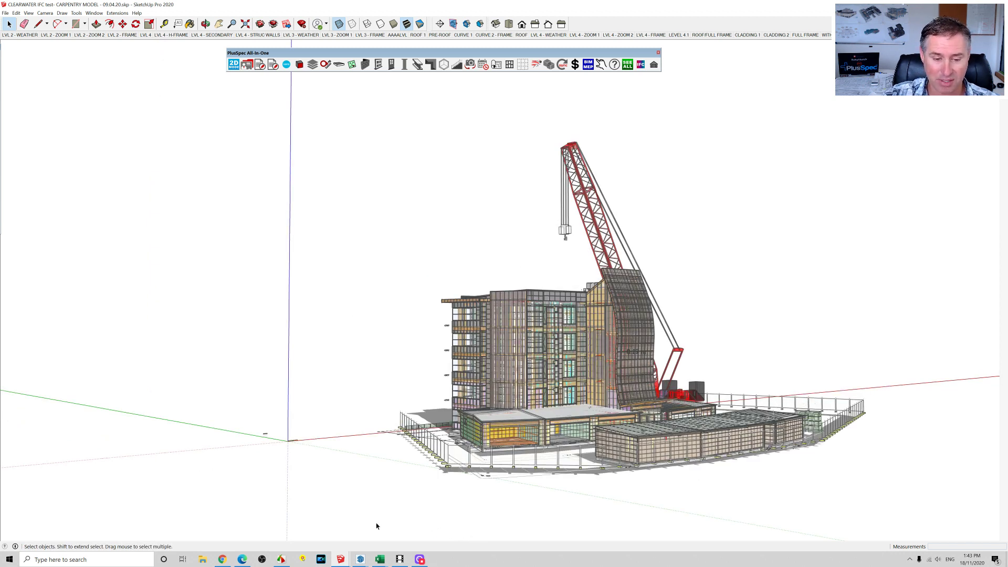
mouse_move(360, 561)
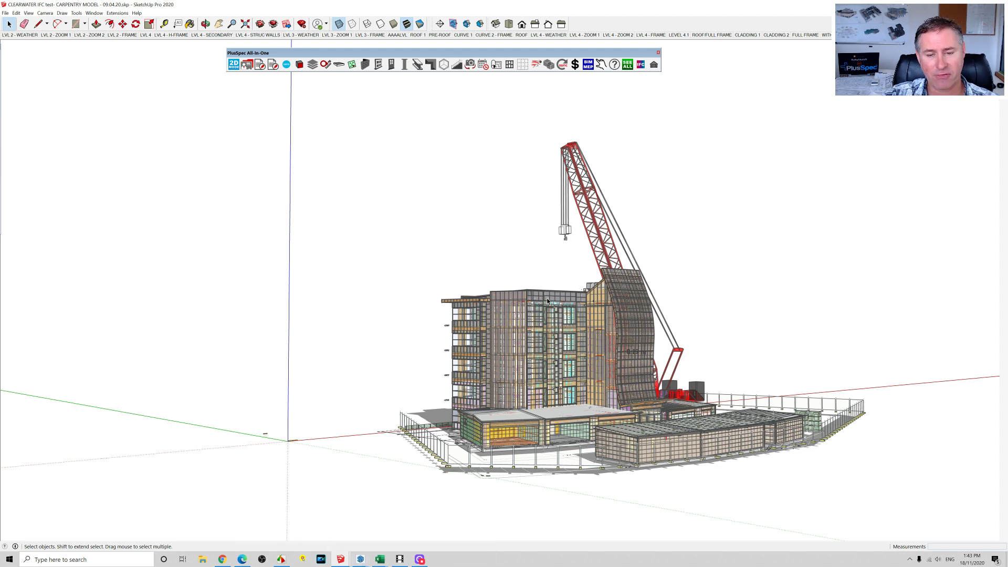
left_click(5, 13)
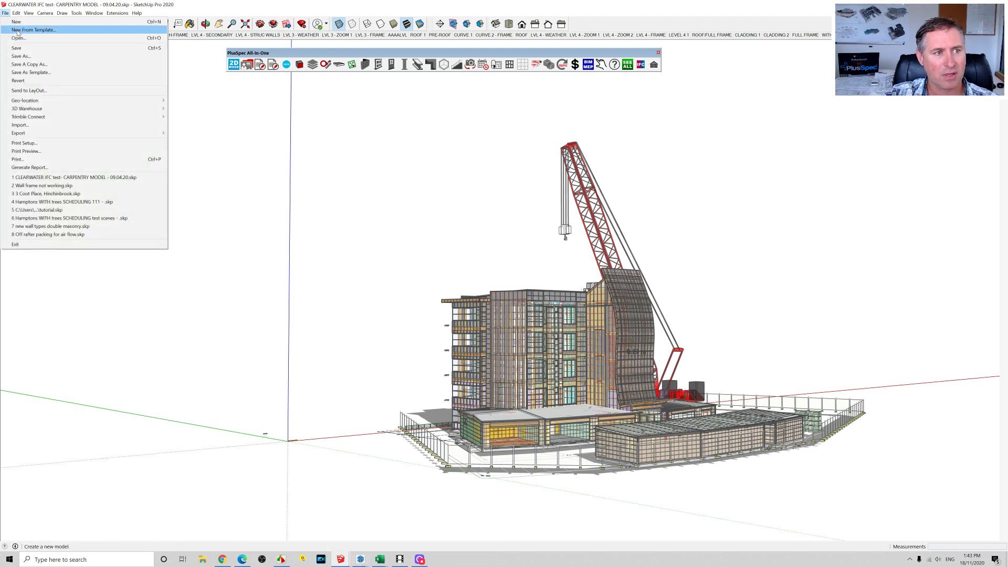
left_click(25, 56)
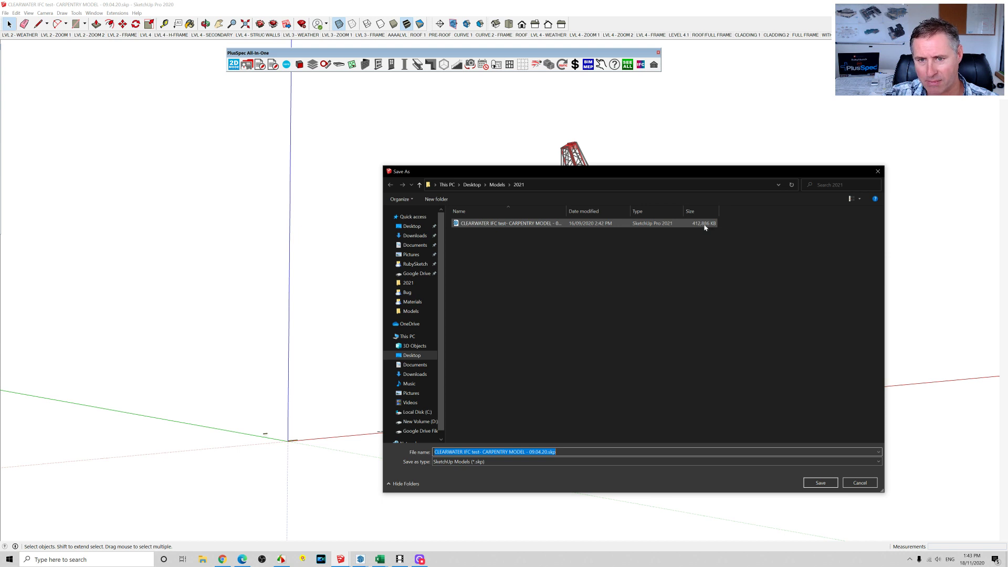
left_click(857, 482)
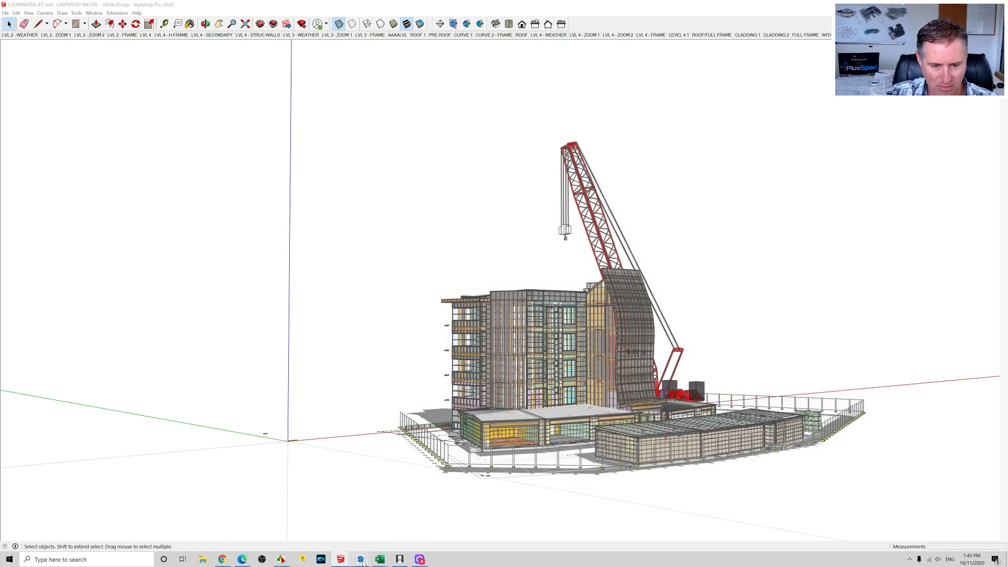
mouse_move(361, 556)
left_click(354, 529)
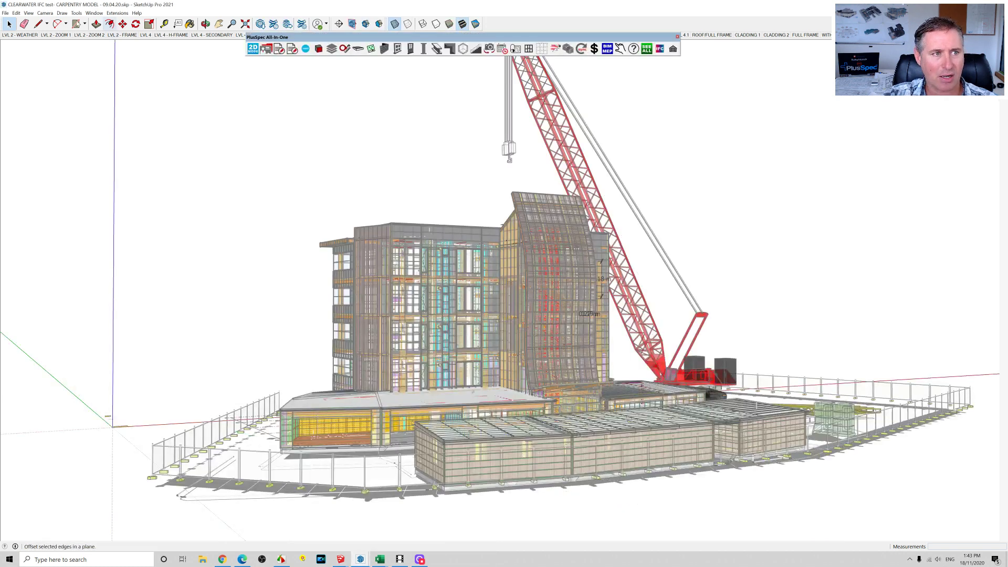
Step: Save a copy as '2021CLEARWATER IFC test- CARPENTRY MODEL - 09.04.20.skp' in Models\2021
left_click(5, 13)
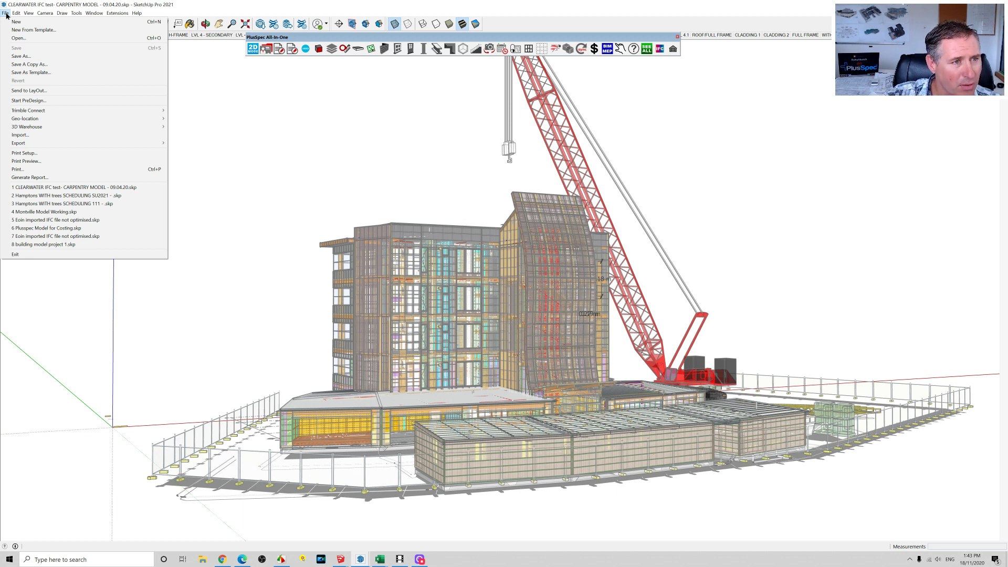
left_click(19, 56)
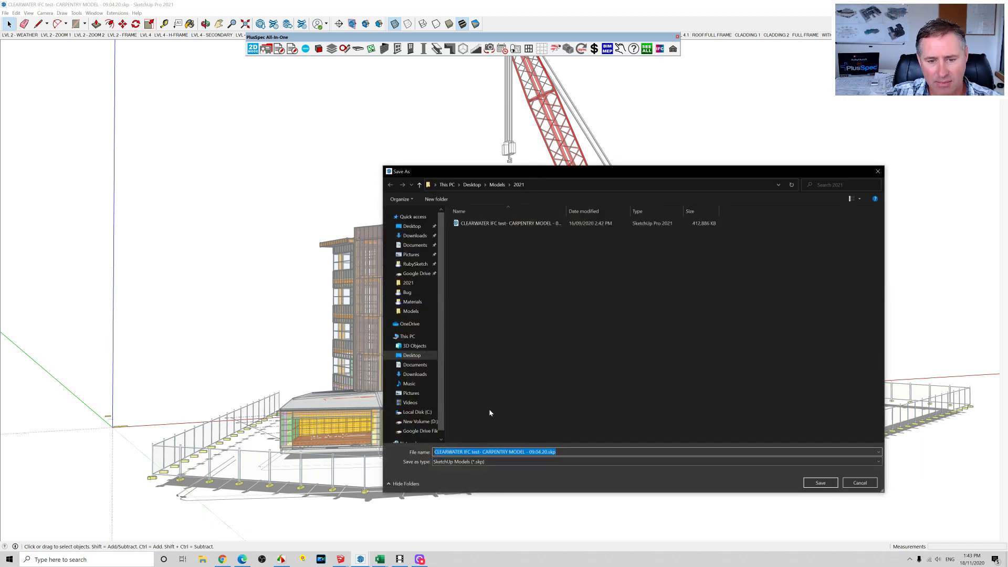
left_click(435, 452)
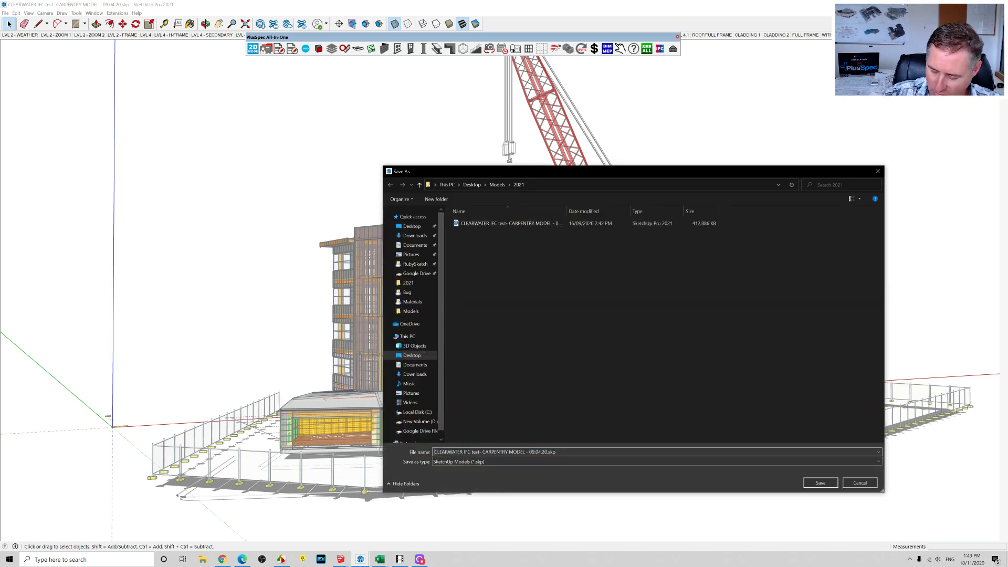
type("201")
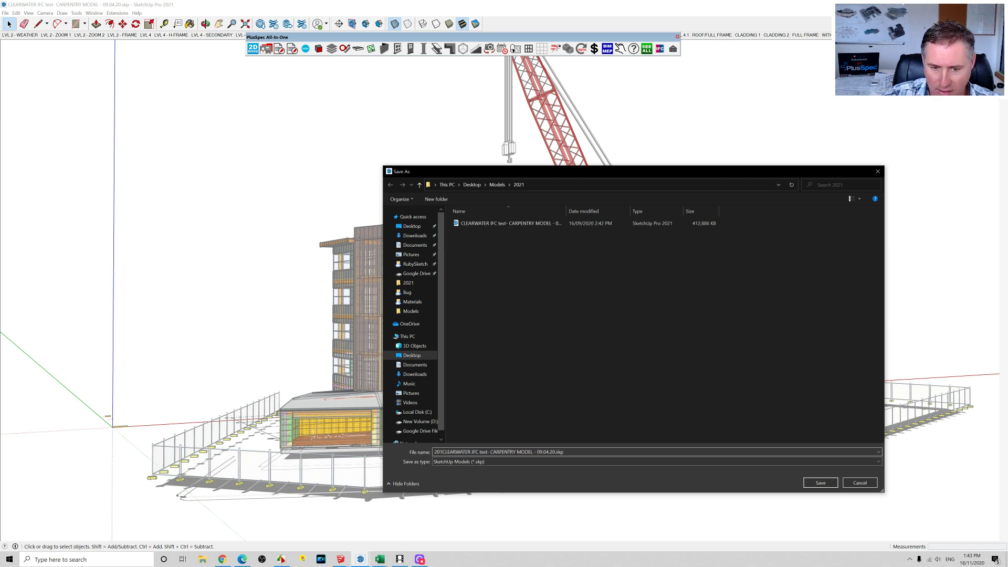
key("BackSpace")
type("21")
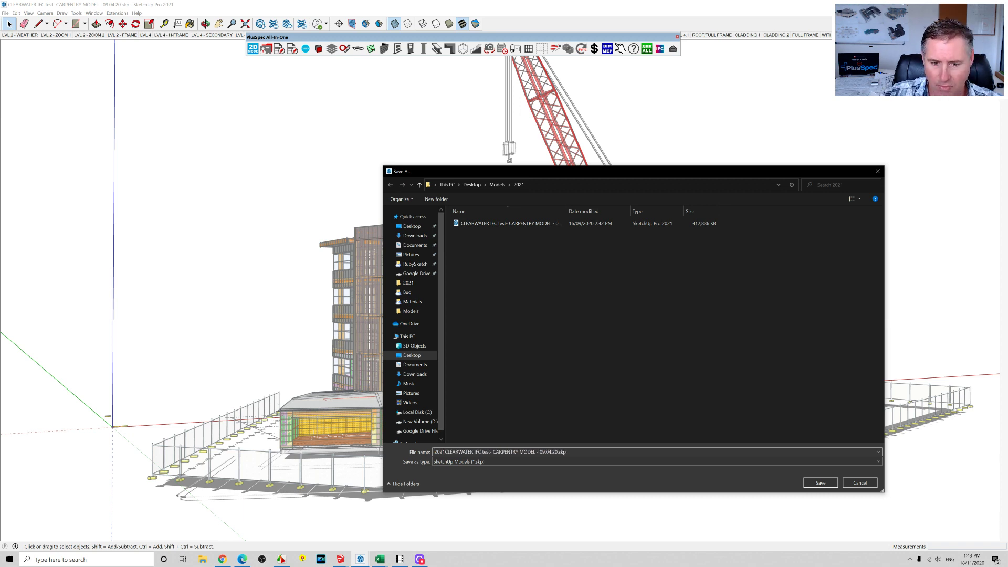
left_click(817, 483)
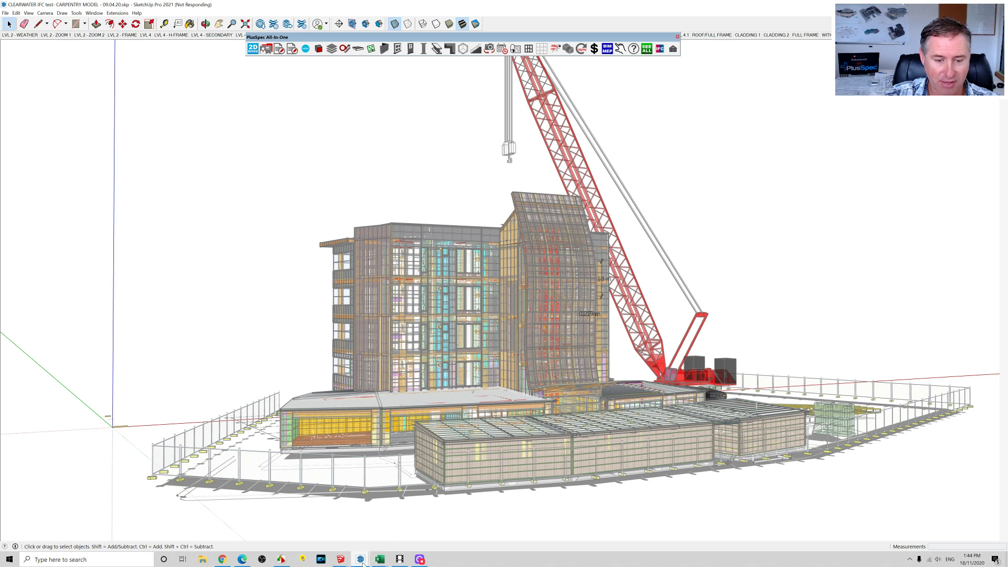
Step: Bring up the Hamptons WITH trees model and clear the 'roof' tag filter
mouse_move(363, 563)
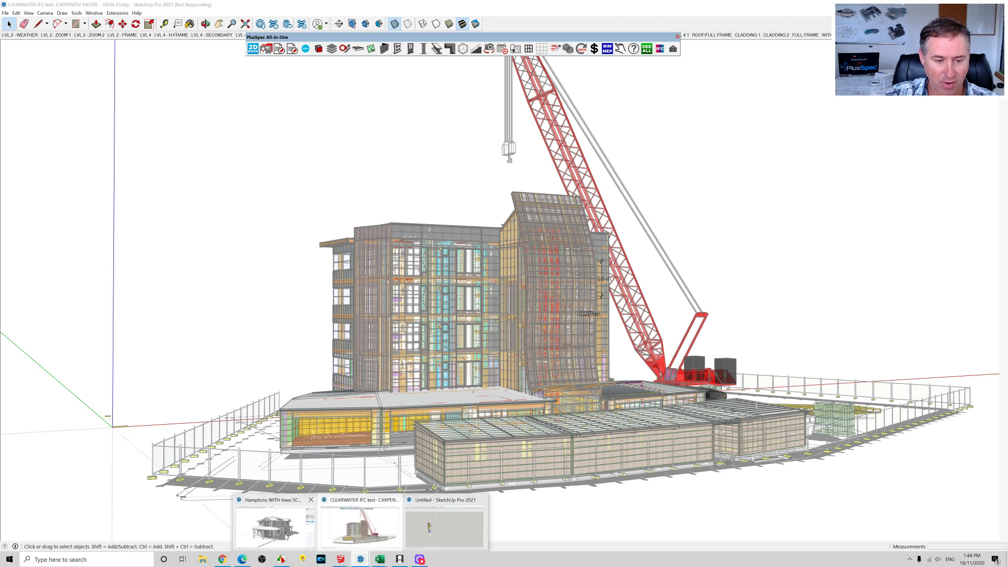
left_click(275, 522)
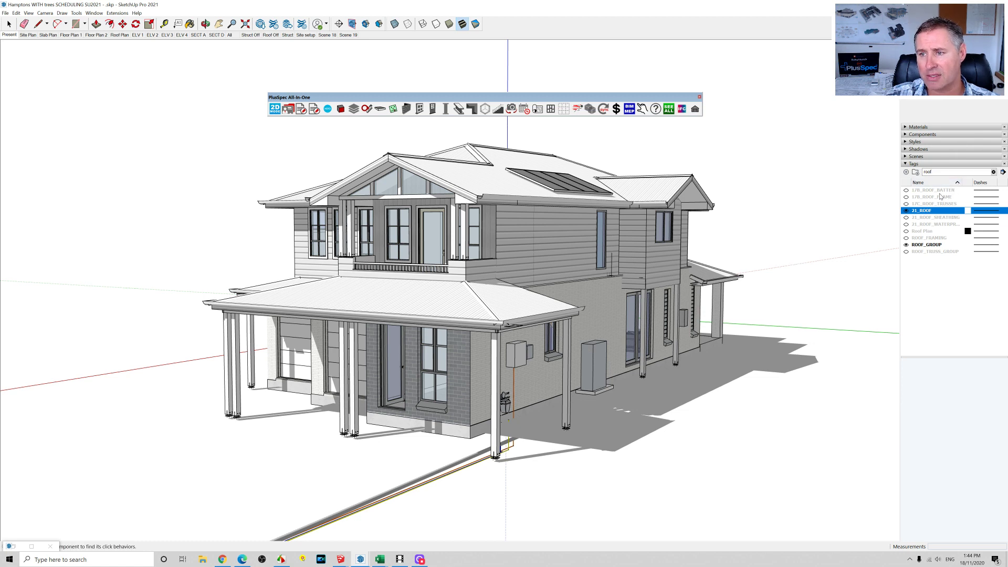
double_click(927, 172)
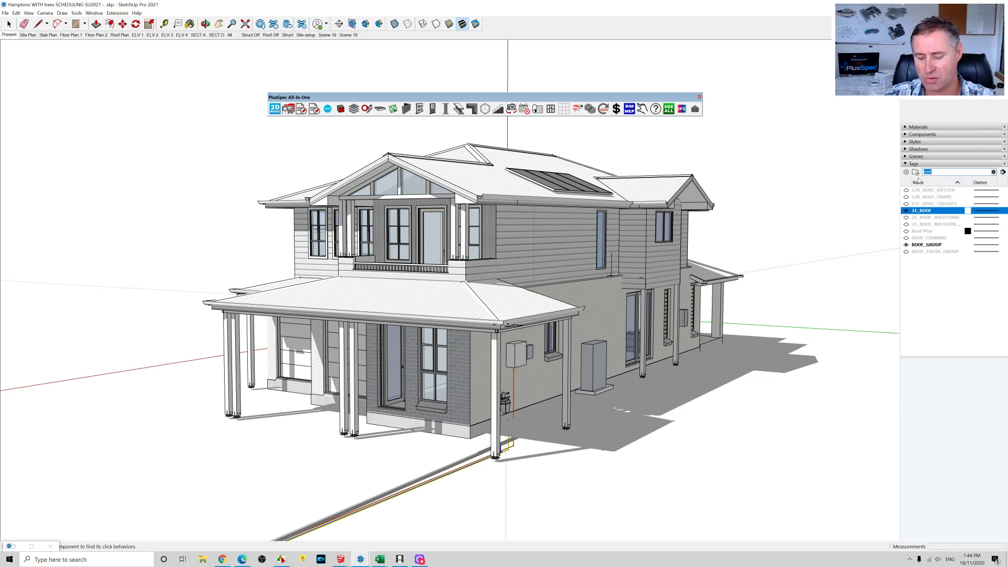
key("BackSpace")
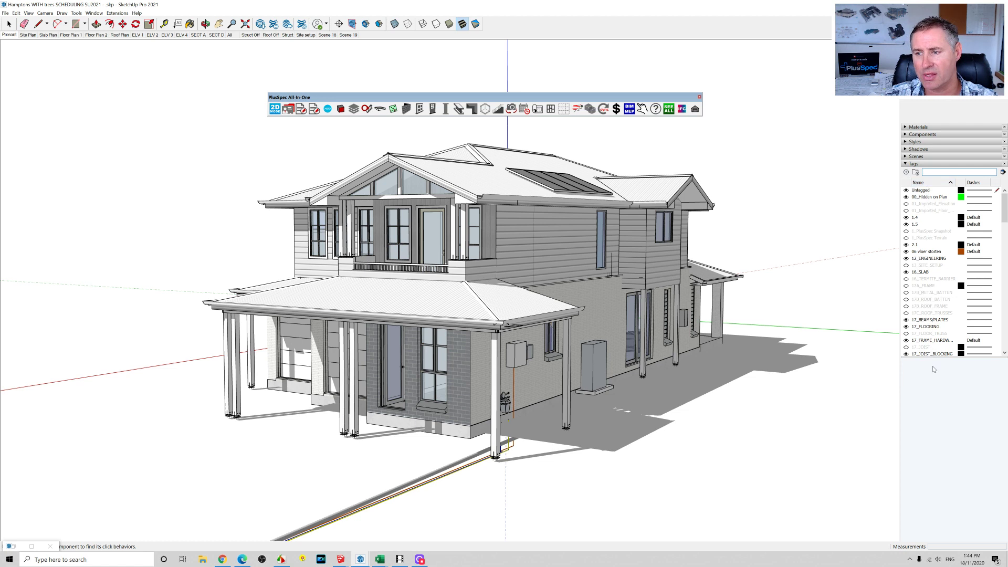
Step: Make the tag list taller, browse every tag, and turn all hidden tags visible
left_click_drag(926, 447, 923, 517)
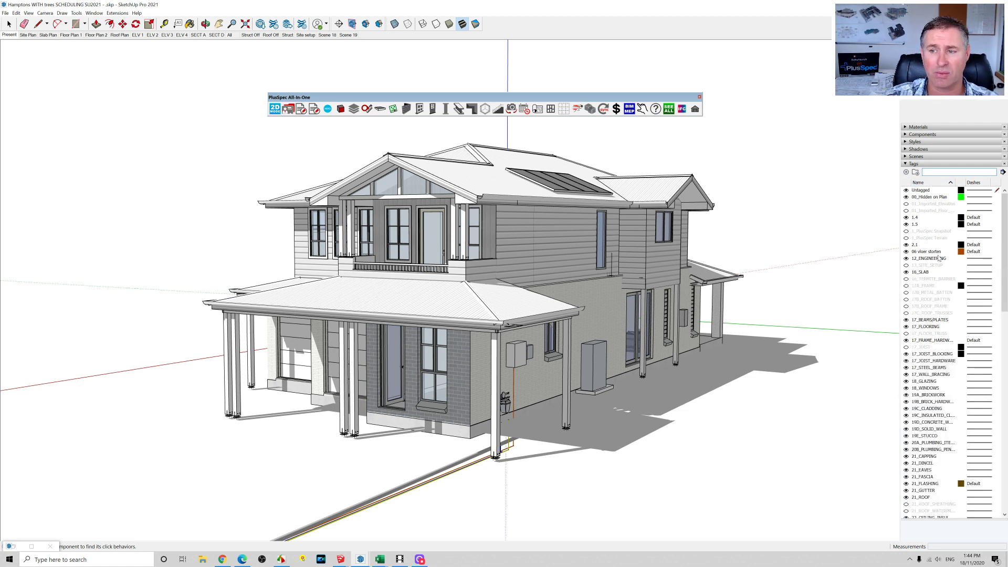
scroll(932, 270, "down", 8)
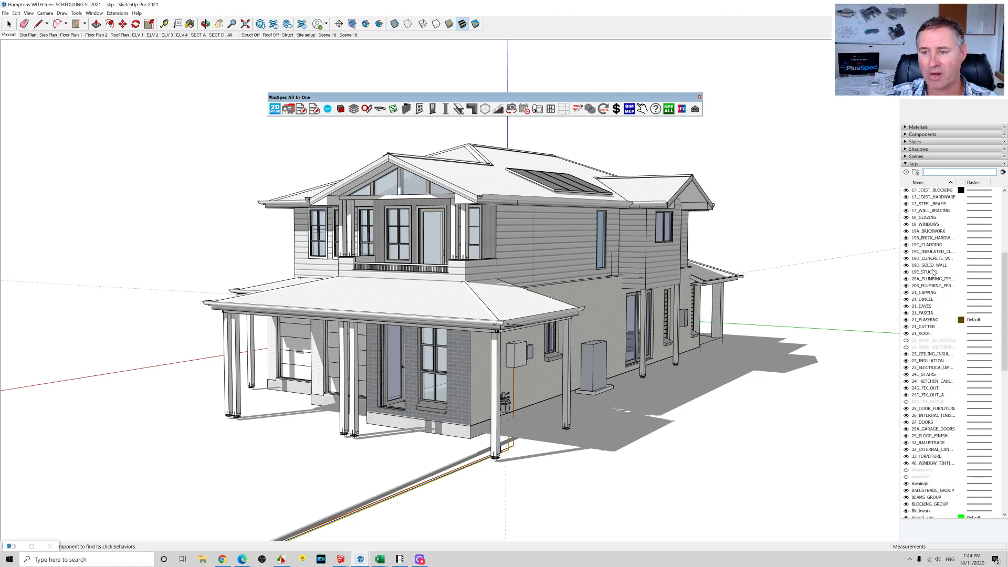
scroll(933, 271, "down", 1)
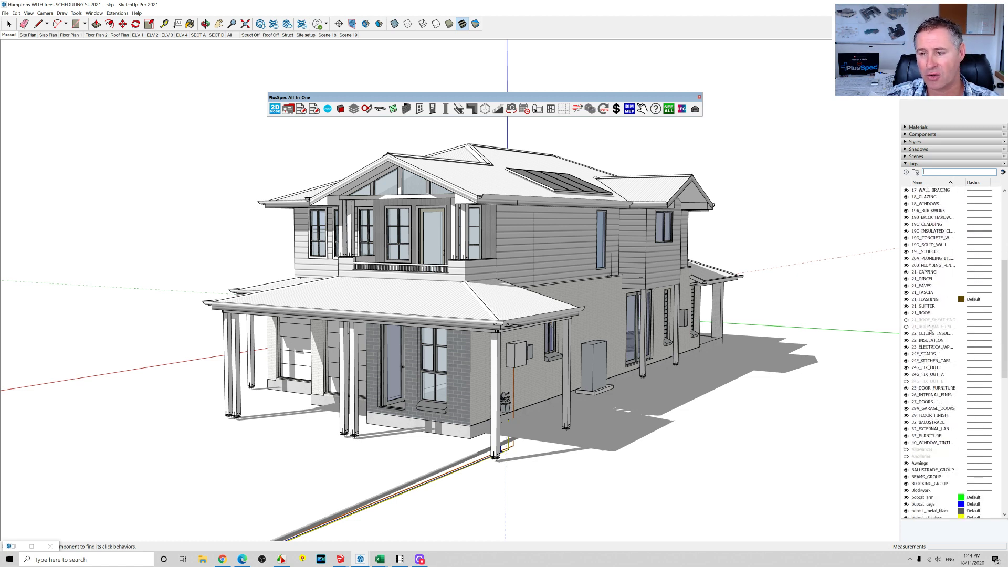
scroll(930, 328, "up", 2)
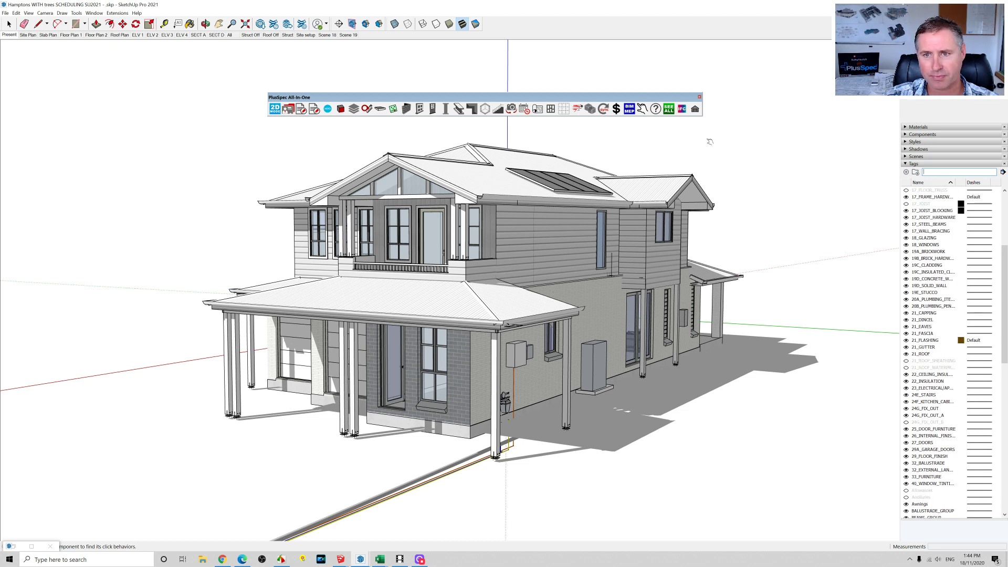
left_click(668, 109)
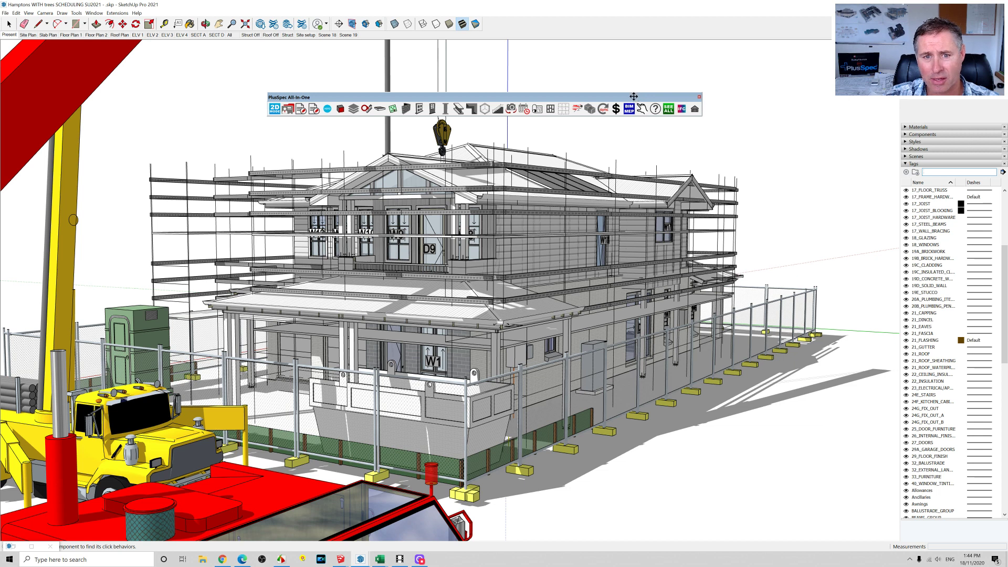
Step: Move the PlusSpec palette aside and orbit to see the house's left side, scaffolding and crane
left_click_drag(633, 96, 663, 52)
middle_click_drag(525, 334, 555, 345)
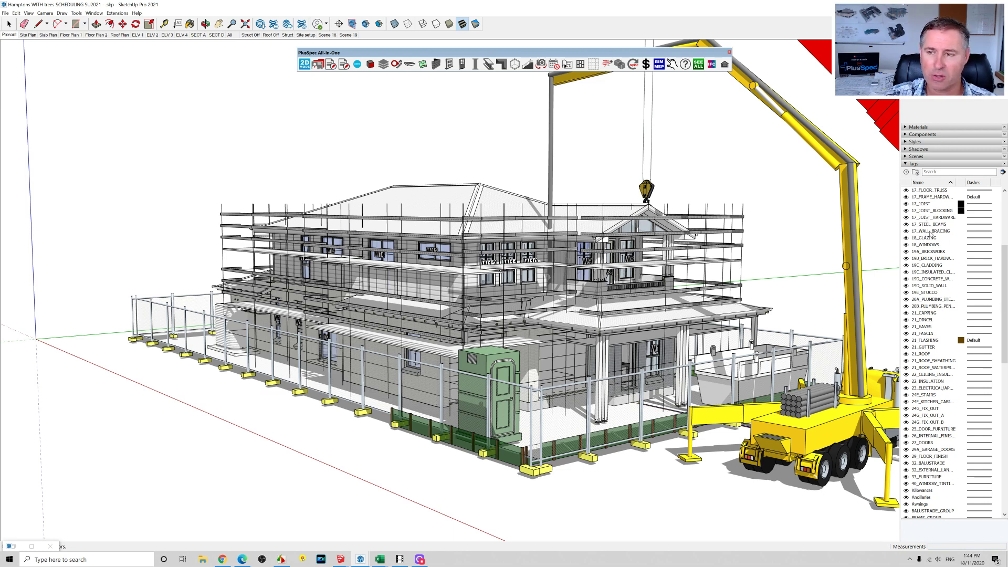
scroll(929, 333, "up", 1)
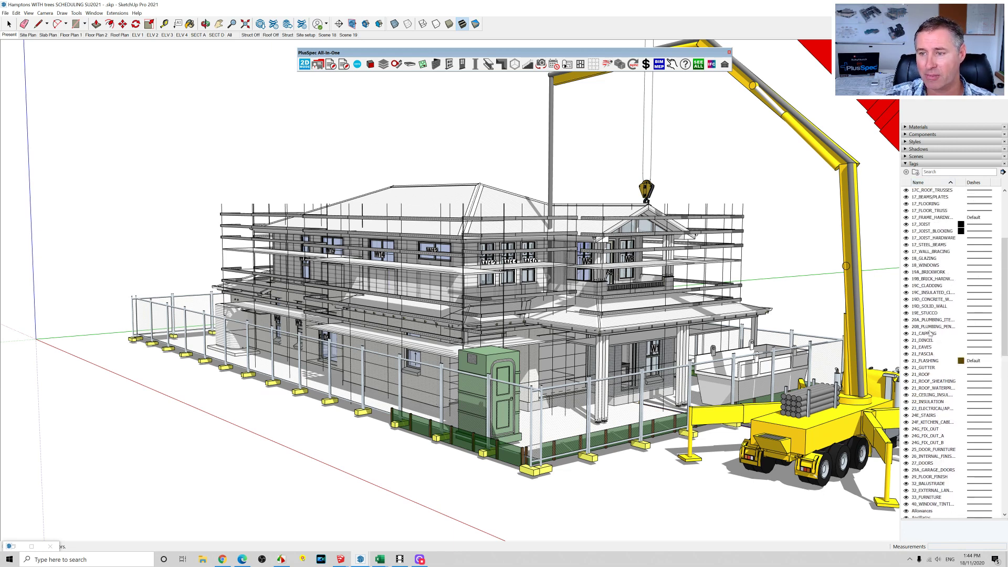
scroll(929, 333, "up", 6)
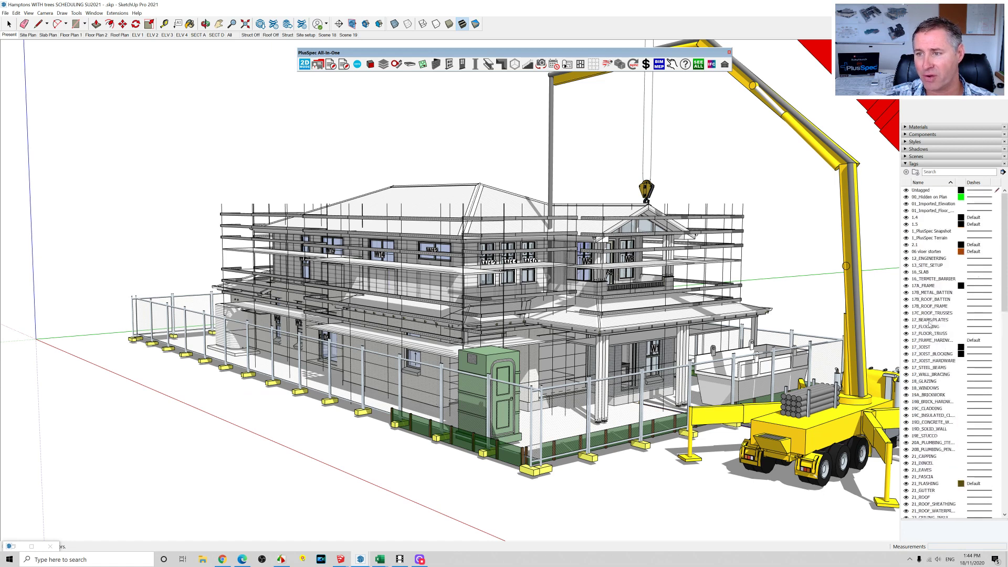
Step: Filter tags on 'roof' and hide 21_ROOF and 21_ROOF_WATERPROOFING to expose the roof framing
left_click(940, 171)
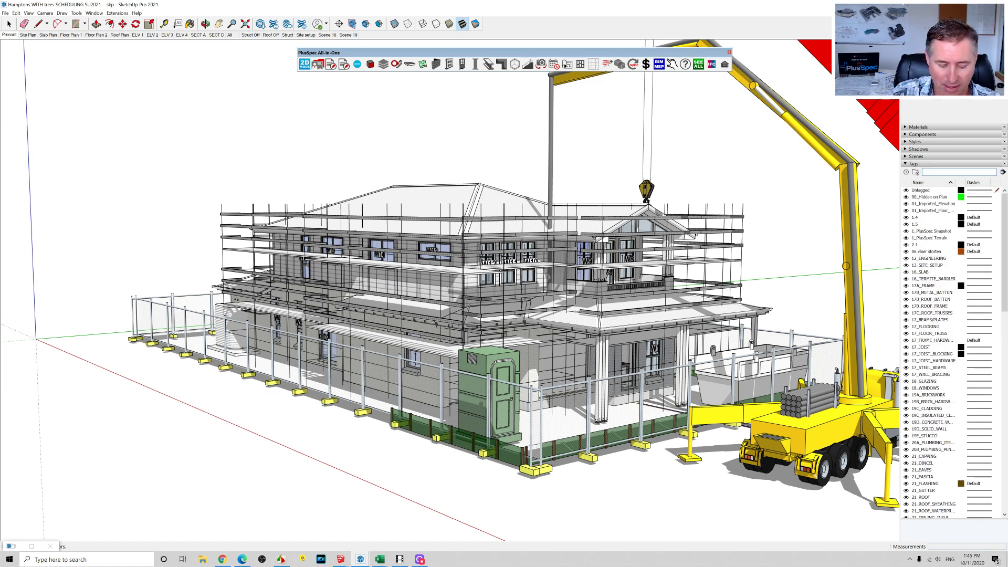
type("roo")
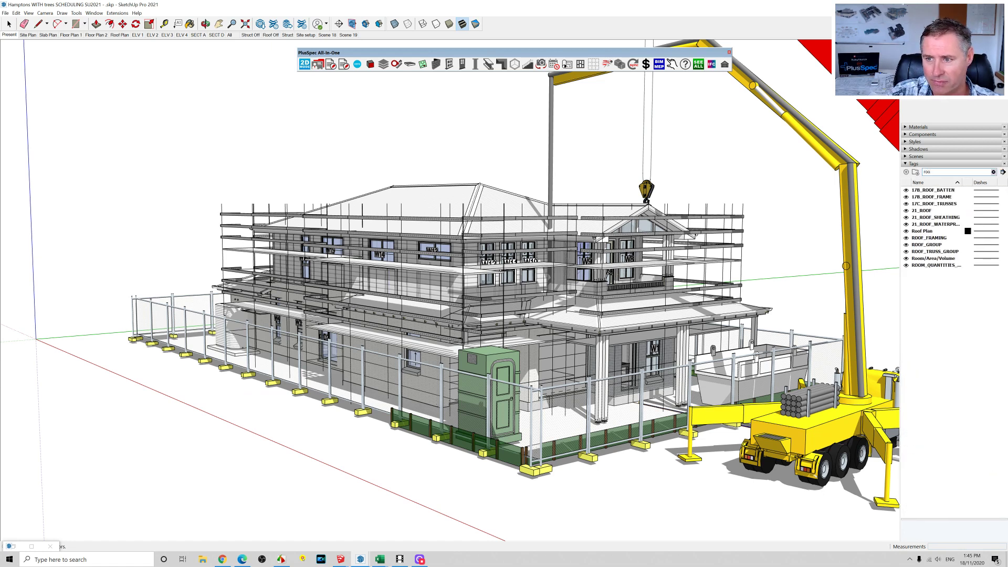
type("f")
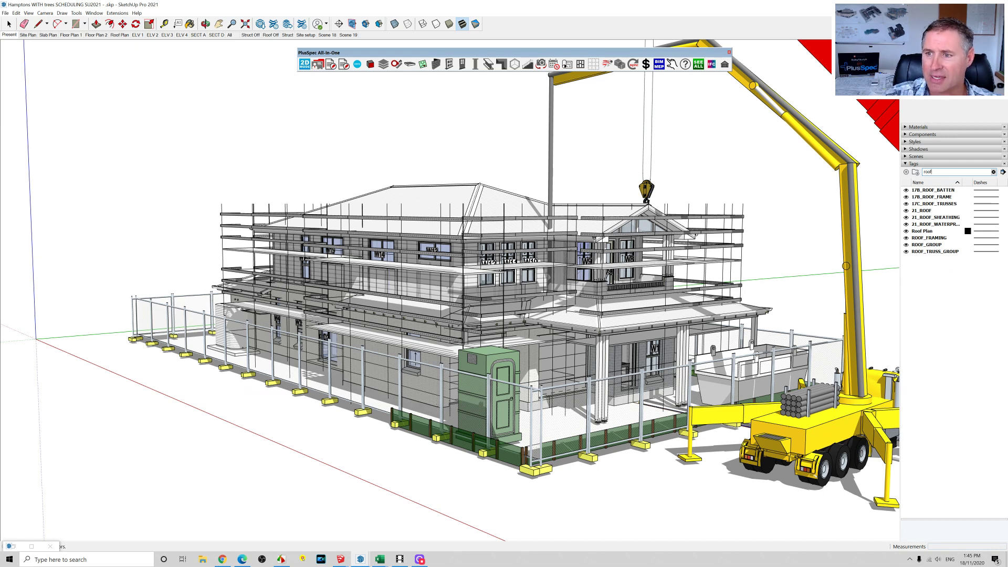
left_click(907, 212)
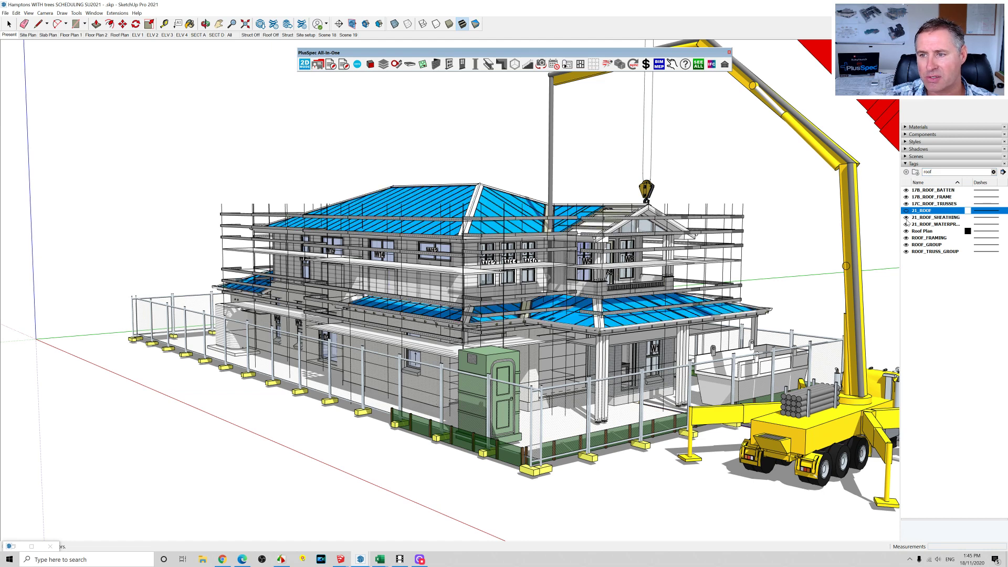
left_click(906, 225)
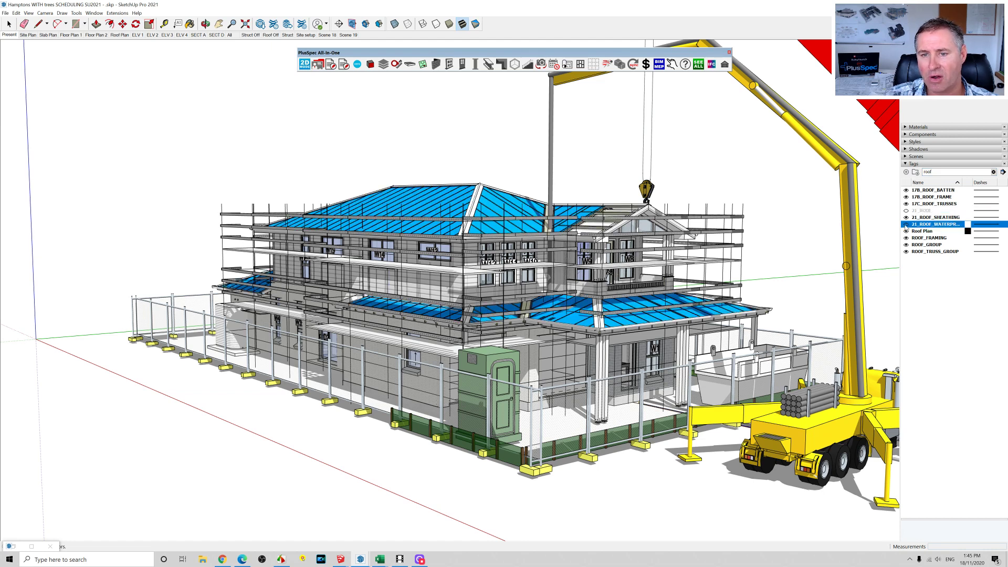
left_click(906, 225)
middle_click_drag(551, 252, 512, 261)
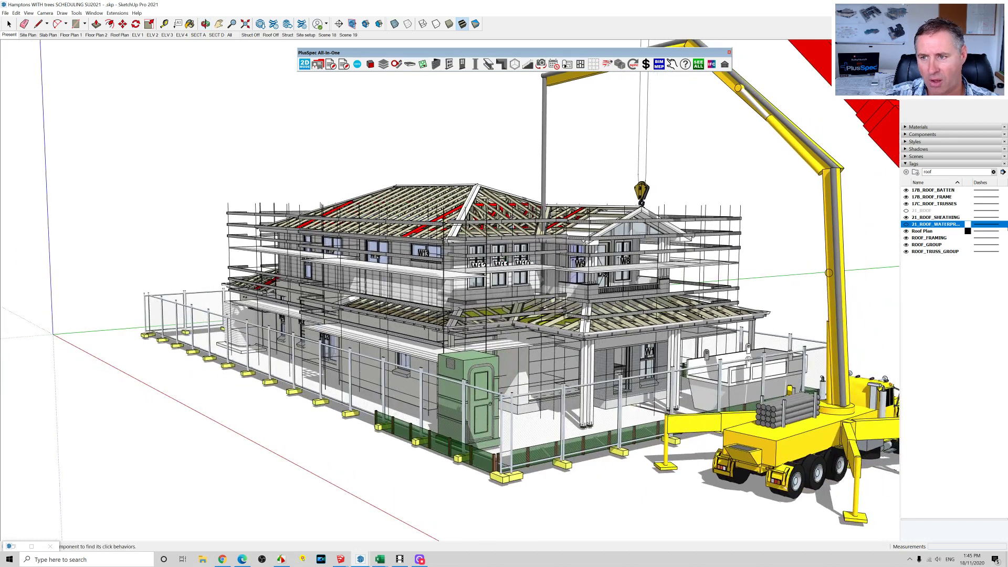
Step: Create a new tag folder named ROOF
left_click(915, 173)
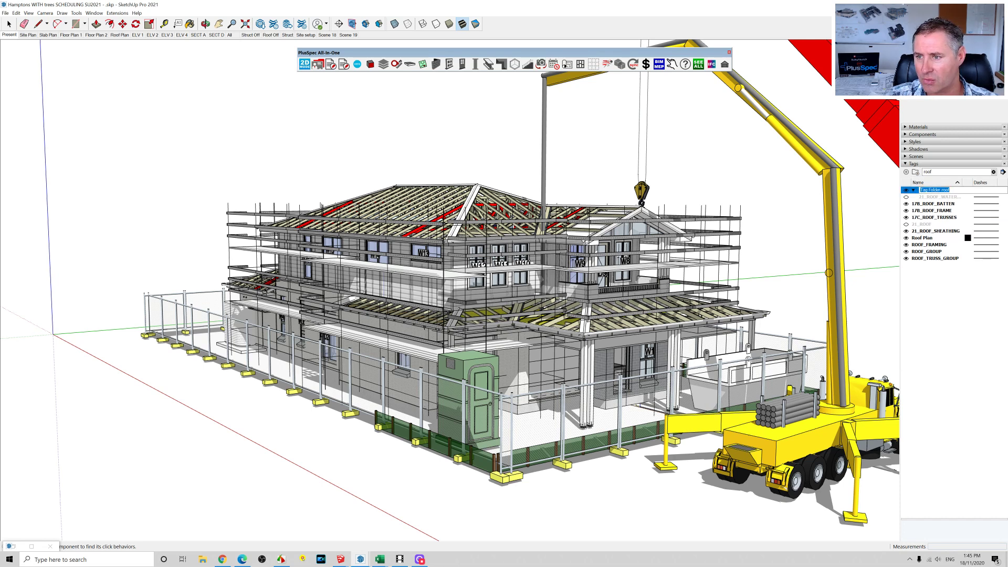
key("End")
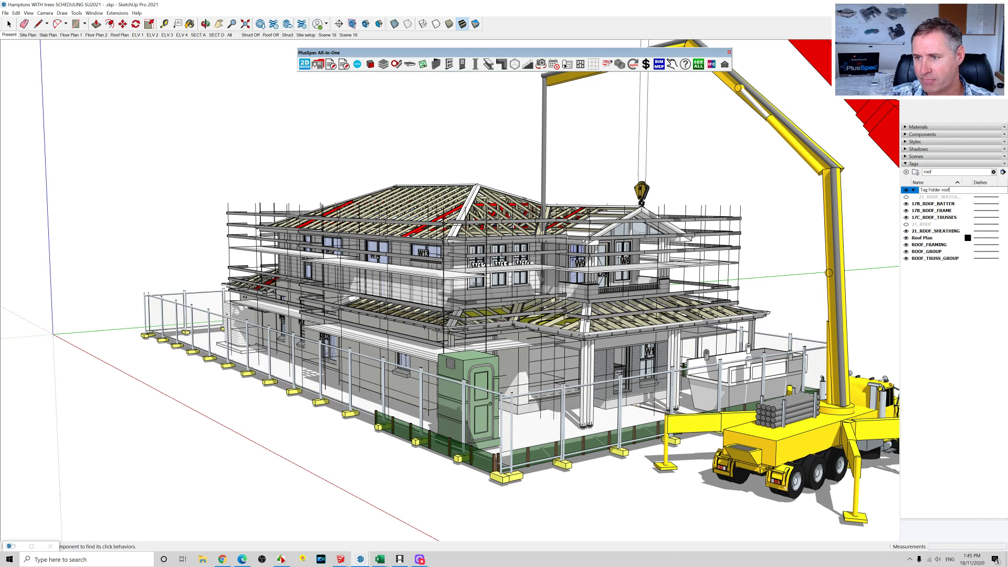
left_click_drag(950, 190, 918, 193)
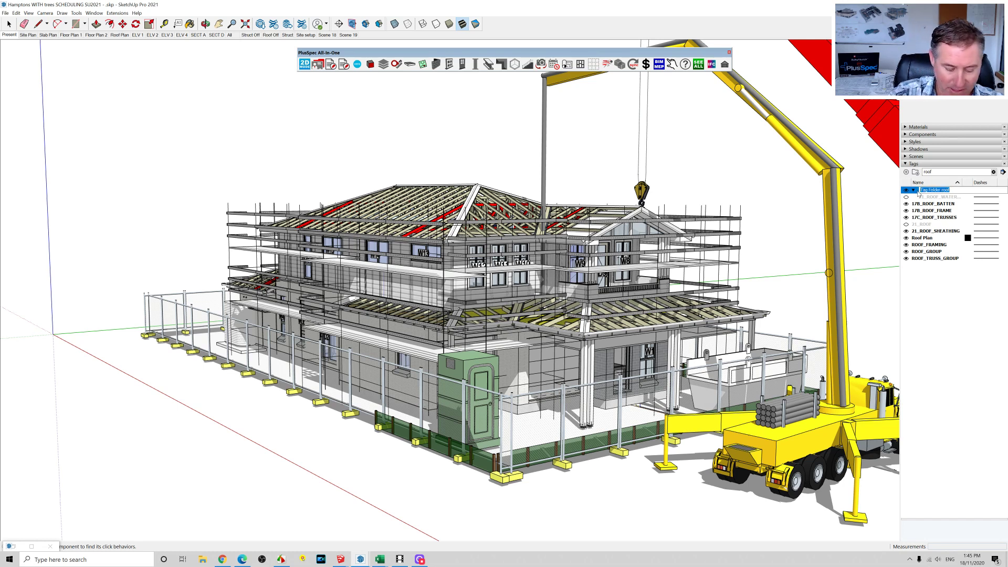
type("ROO")
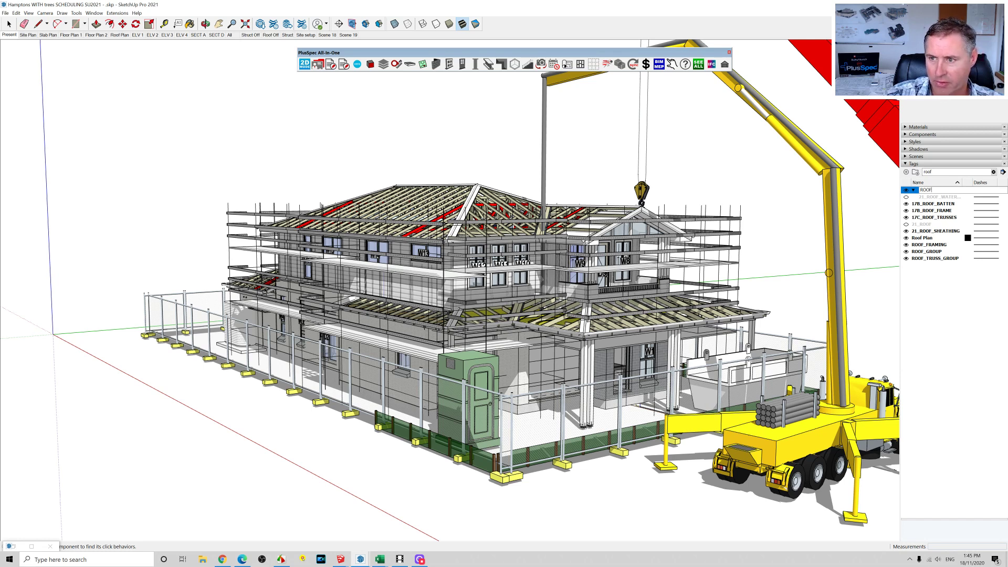
type("F")
left_click(943, 291)
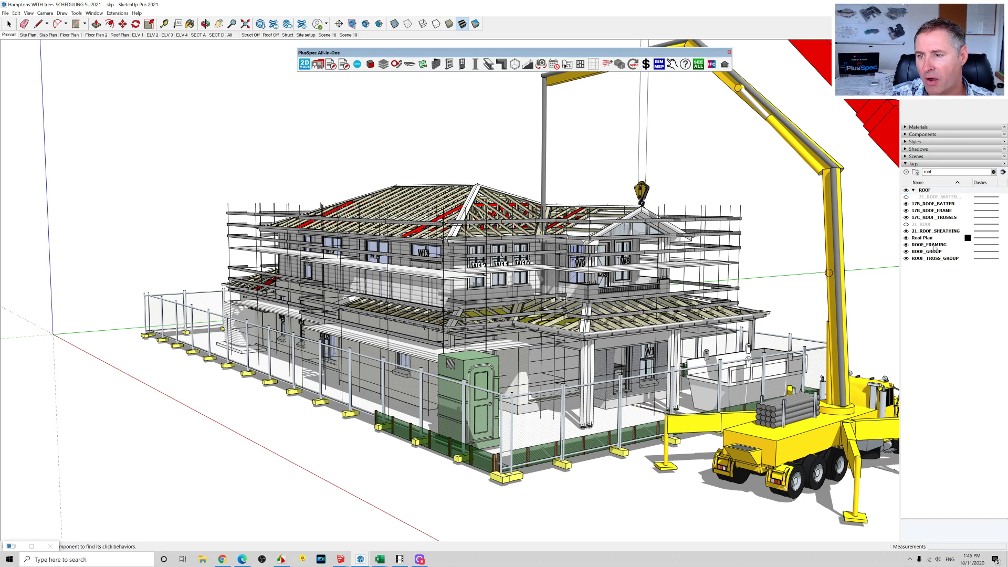
Step: Move the 17B_ROOF_BATTEN to 17C_ROOF_TRUSSES tags into ROOF, then filter tags on 'wal'
left_click(932, 203)
left_click(929, 219, "shift")
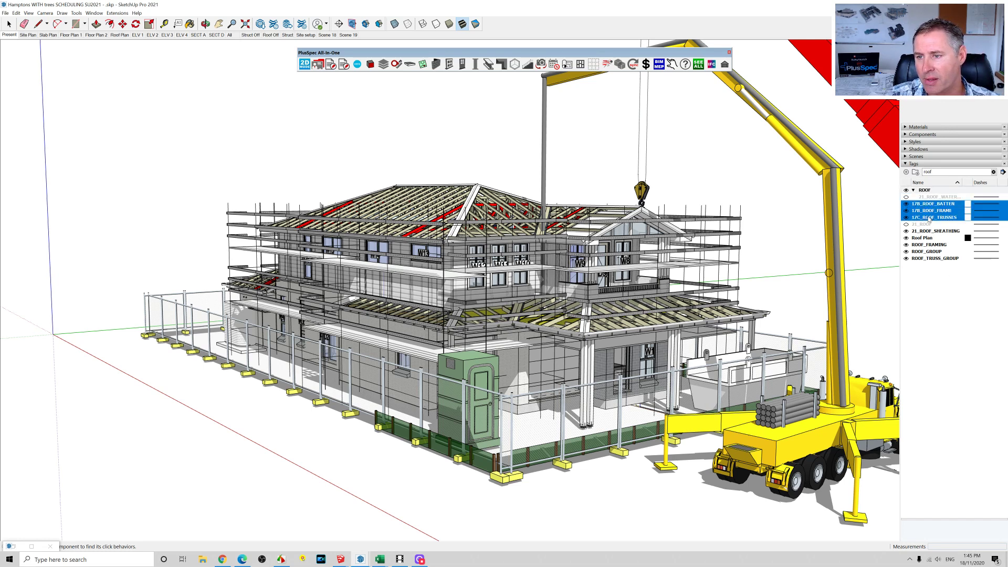
left_click_drag(927, 219, 925, 191)
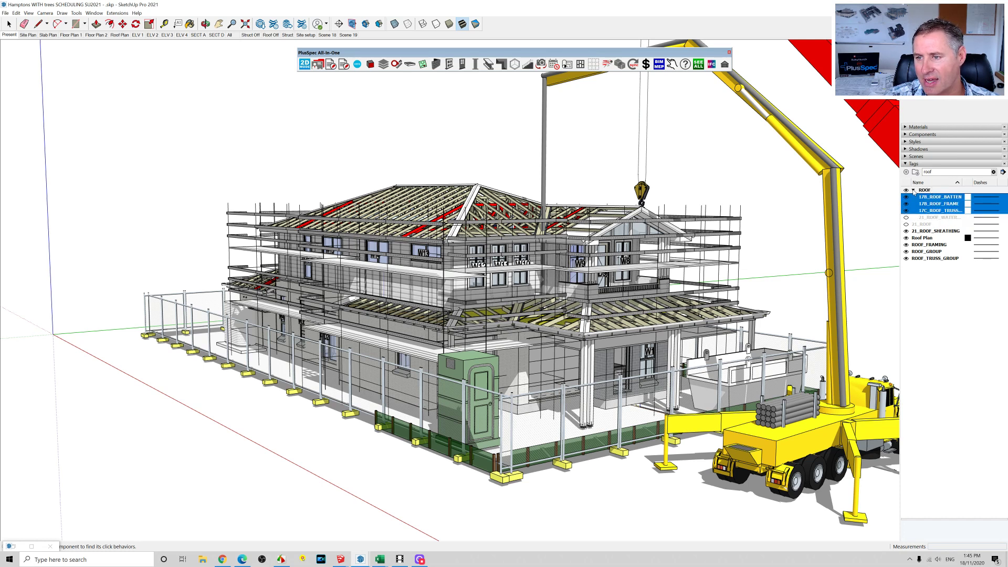
left_click(913, 191)
left_click(914, 191)
left_click(913, 191)
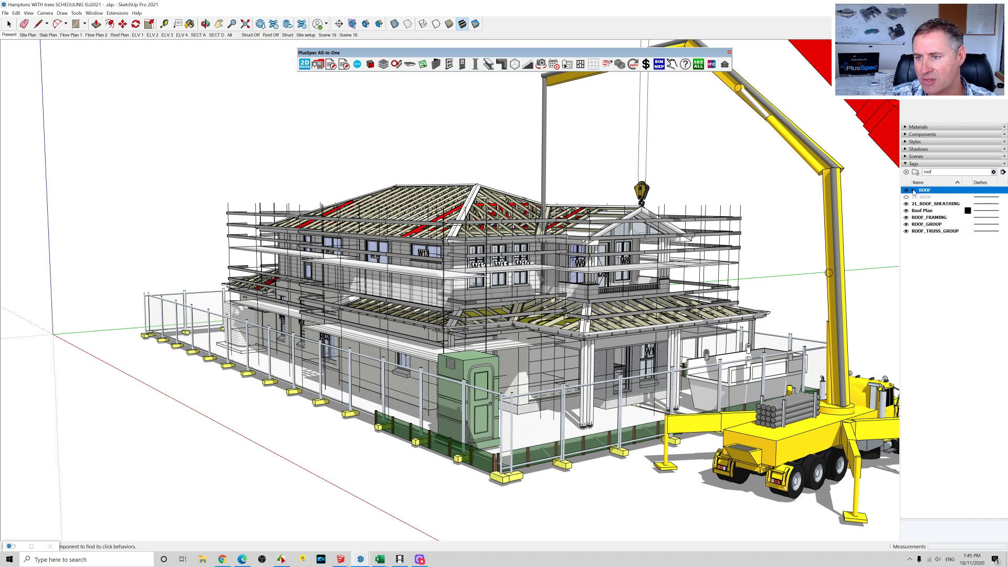
left_click(913, 191)
left_click(913, 191)
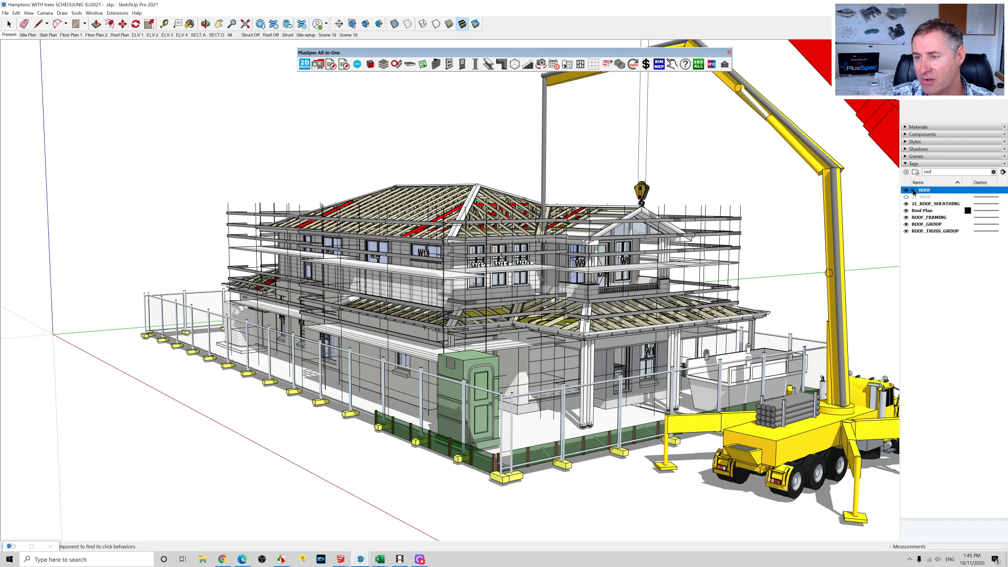
left_click(913, 191)
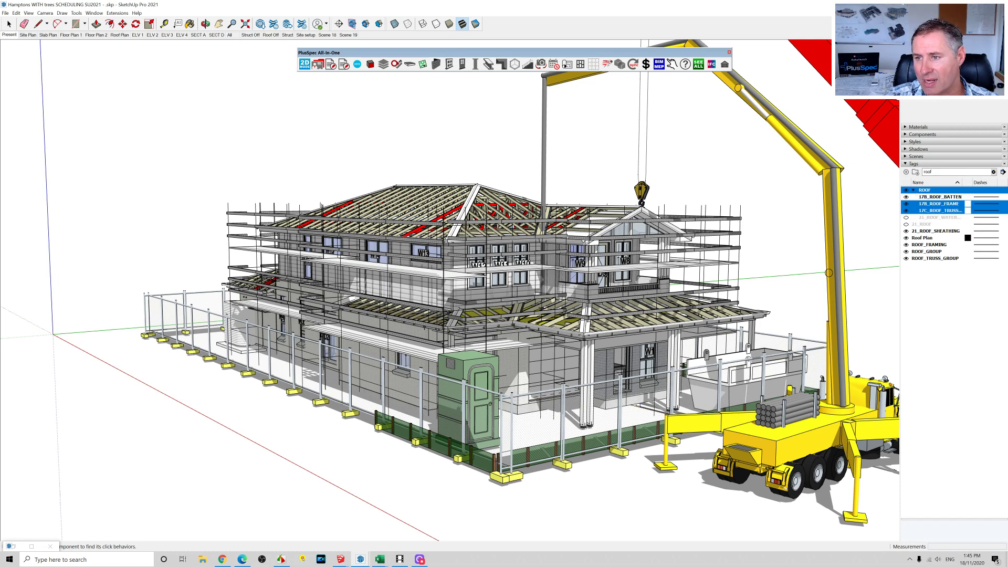
double_click(927, 171)
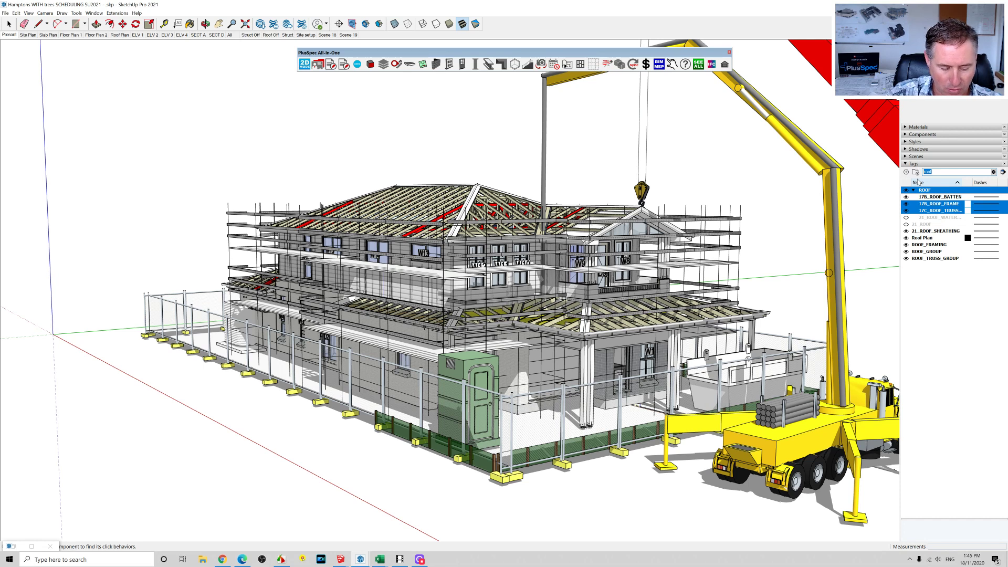
type("wall")
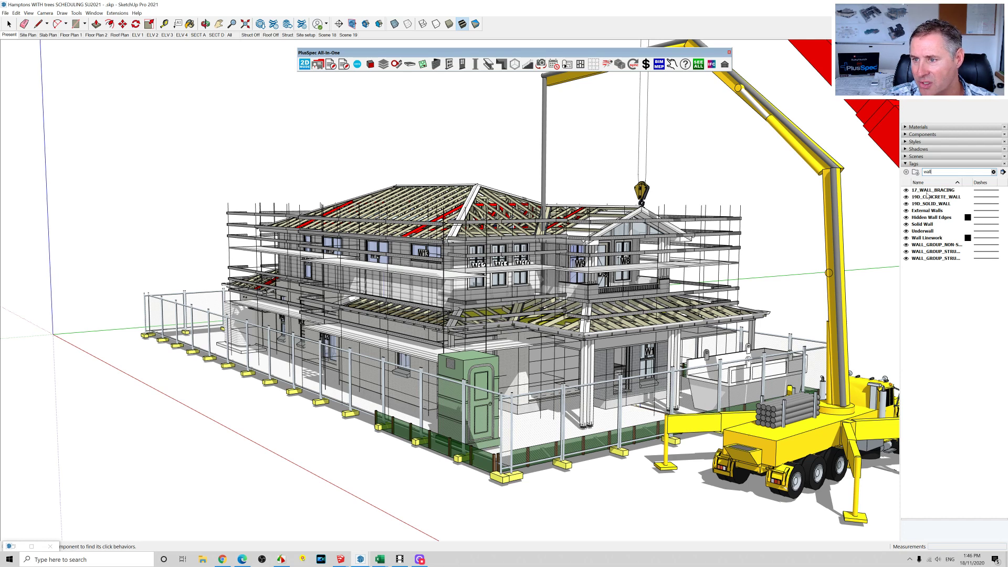
Step: Group every listed wall tag, from 17_WALL_BRACING down, into a 'wall' folder and clear the search
left_click(926, 190)
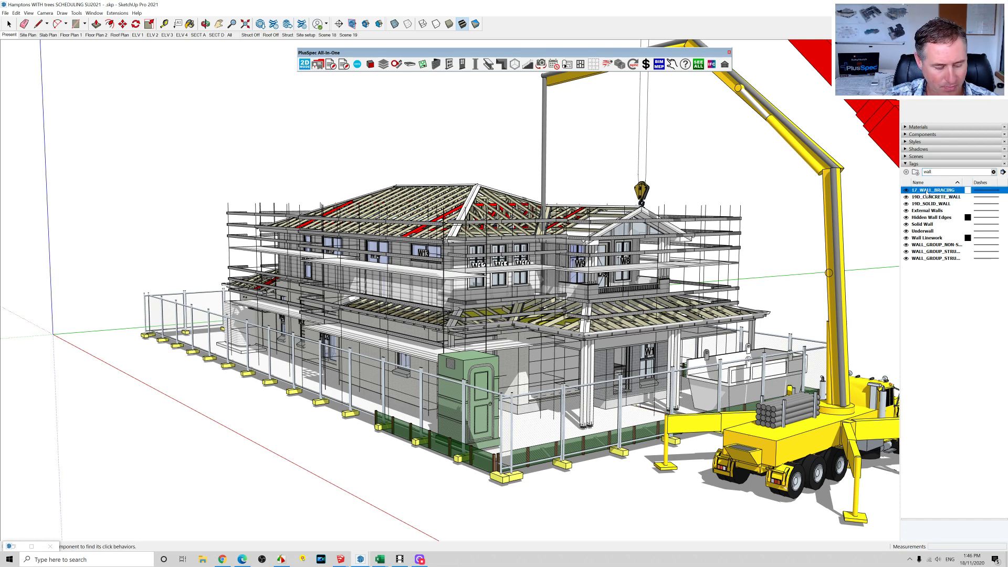
left_click(928, 259, "shift")
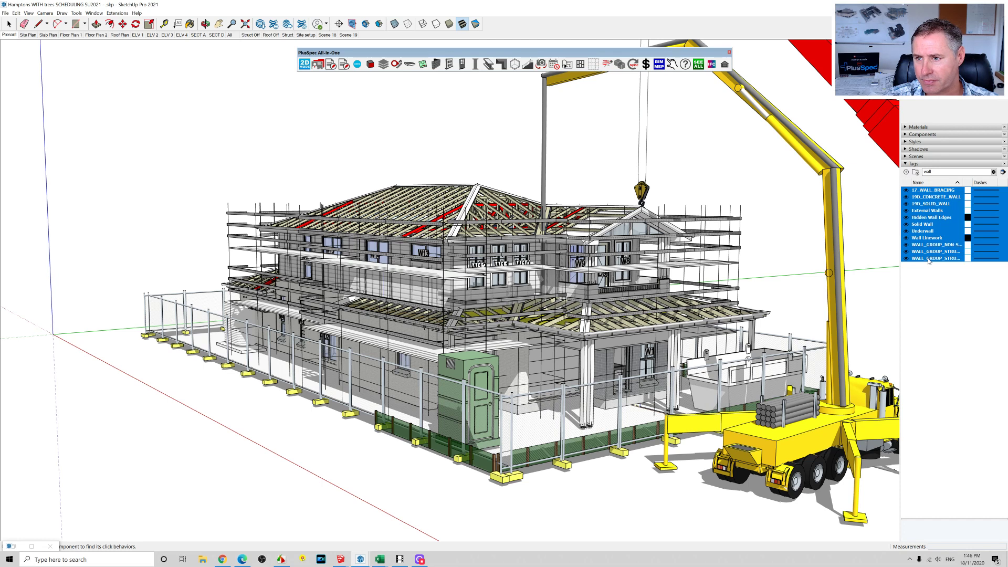
left_click(917, 174)
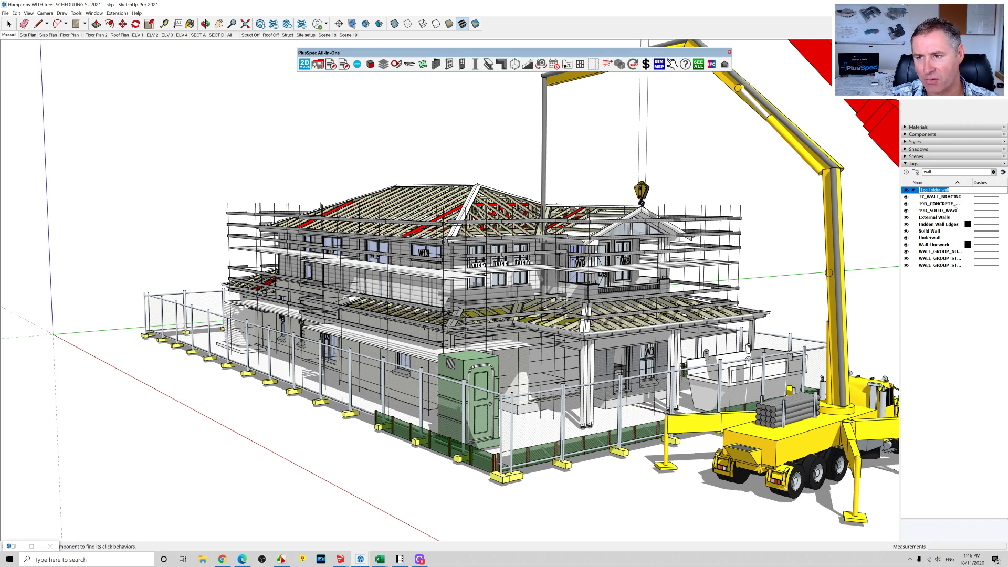
type("w")
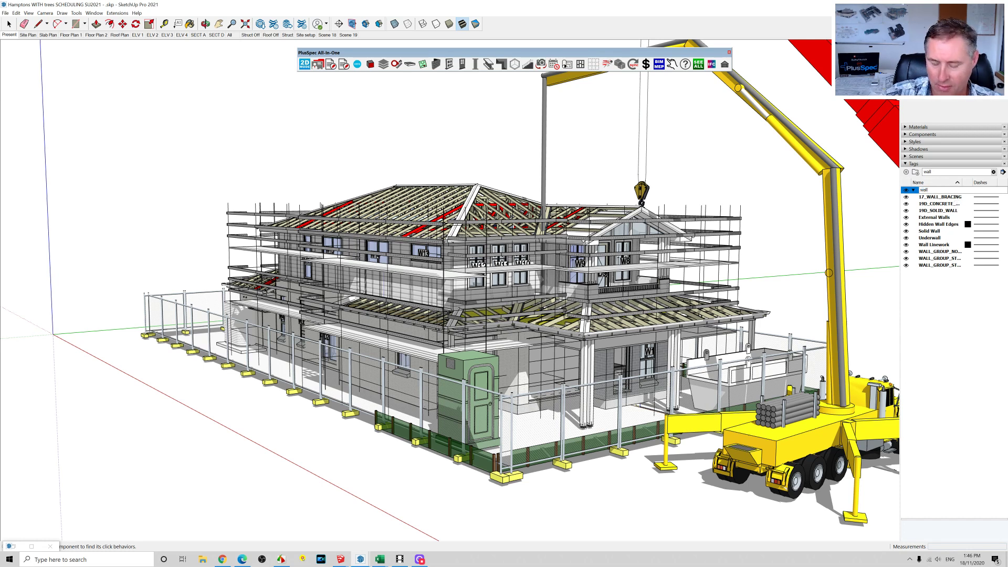
key("Return")
left_click(939, 305)
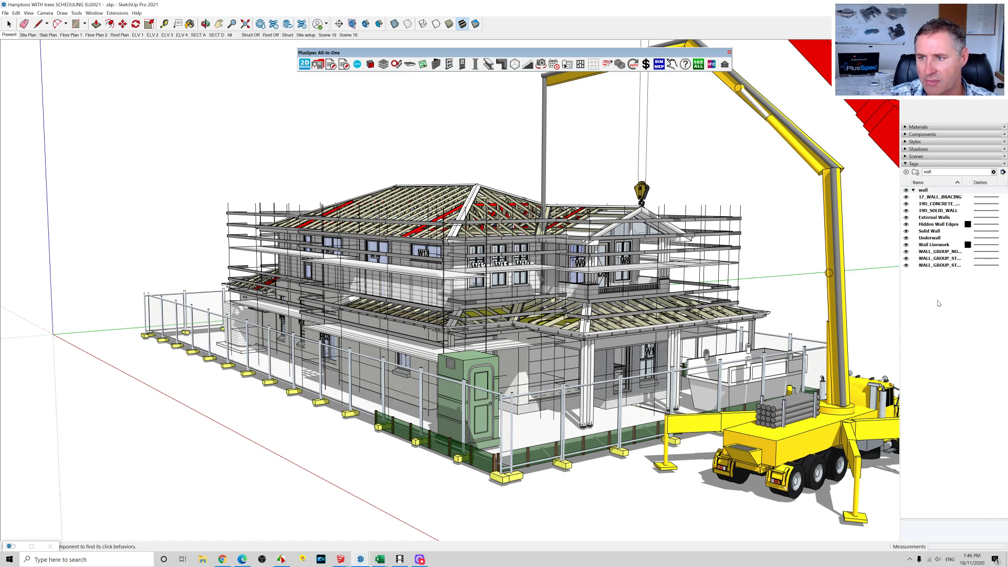
double_click(927, 171)
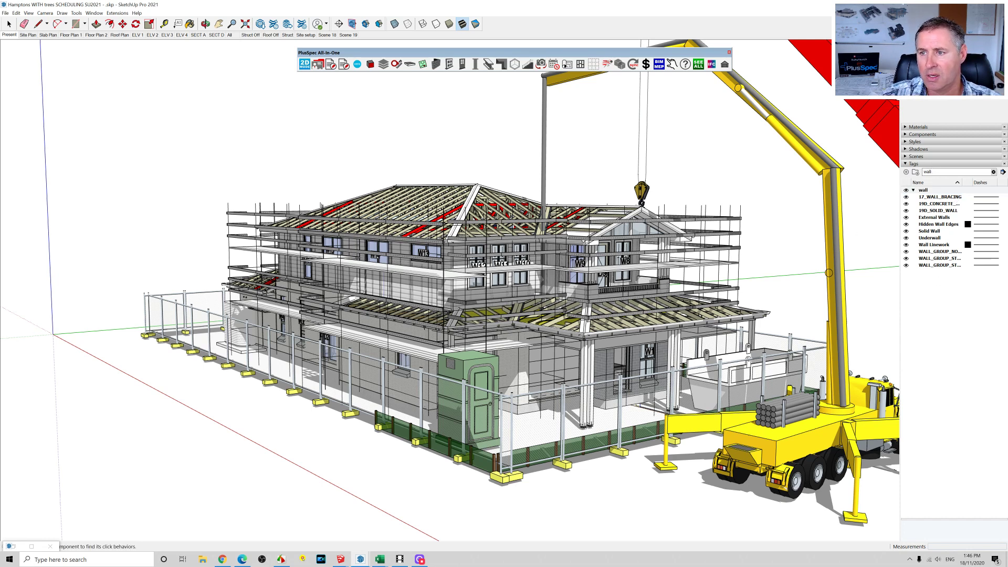
key("BackSpace")
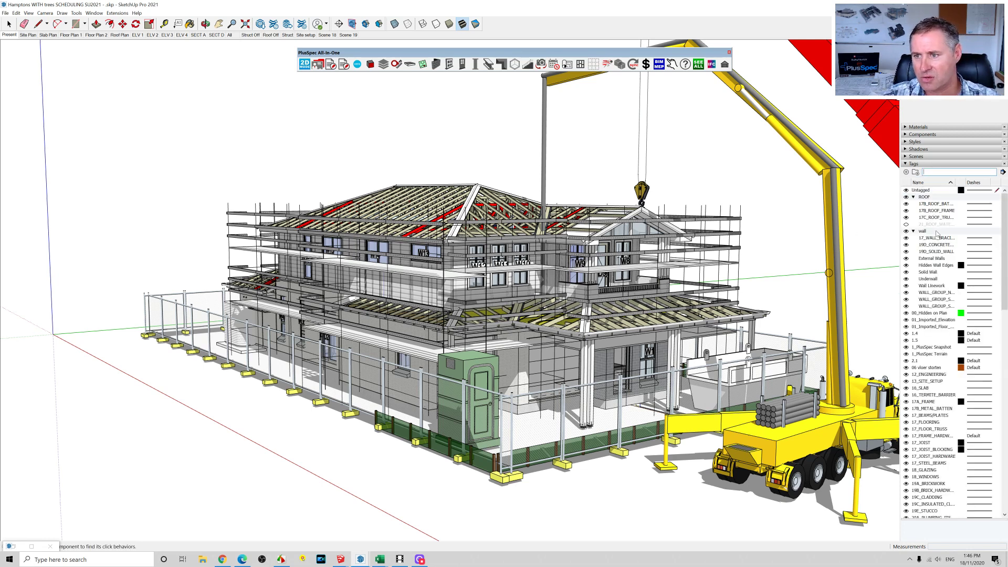
Step: Hide the ROOF and wall tag folders, then orbit to view another side of the house
left_click(906, 197)
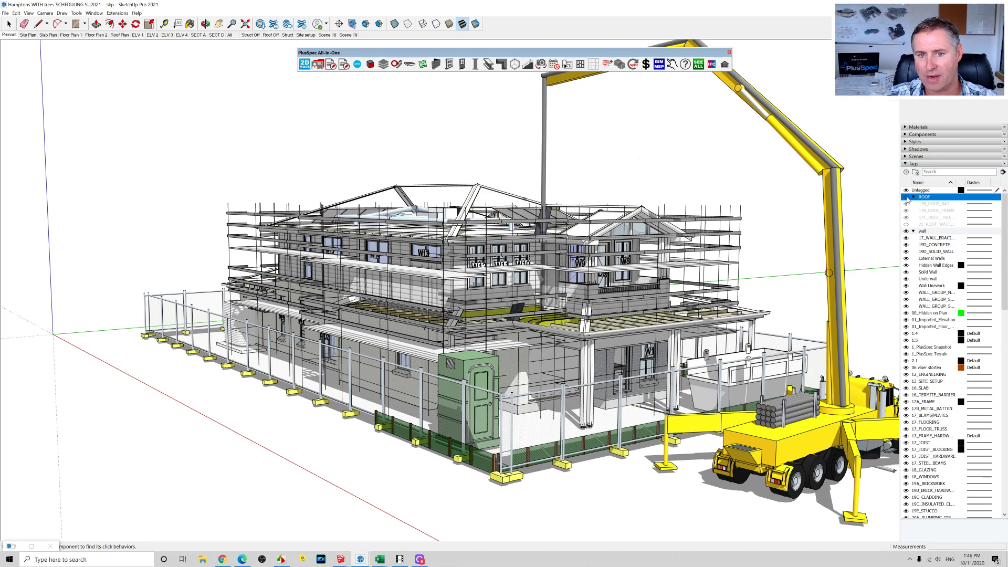
left_click(905, 231)
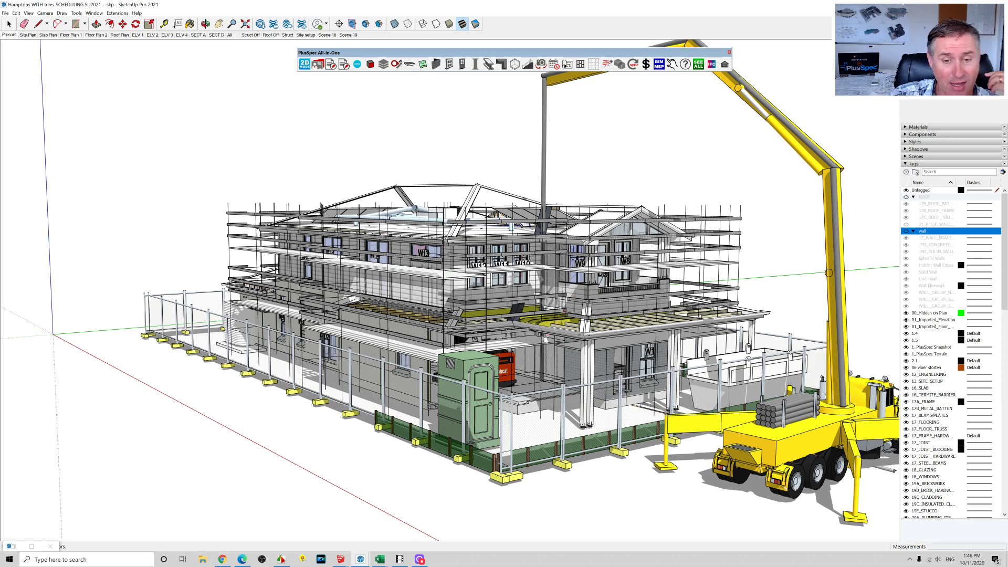
middle_click_drag(545, 337, 514, 325)
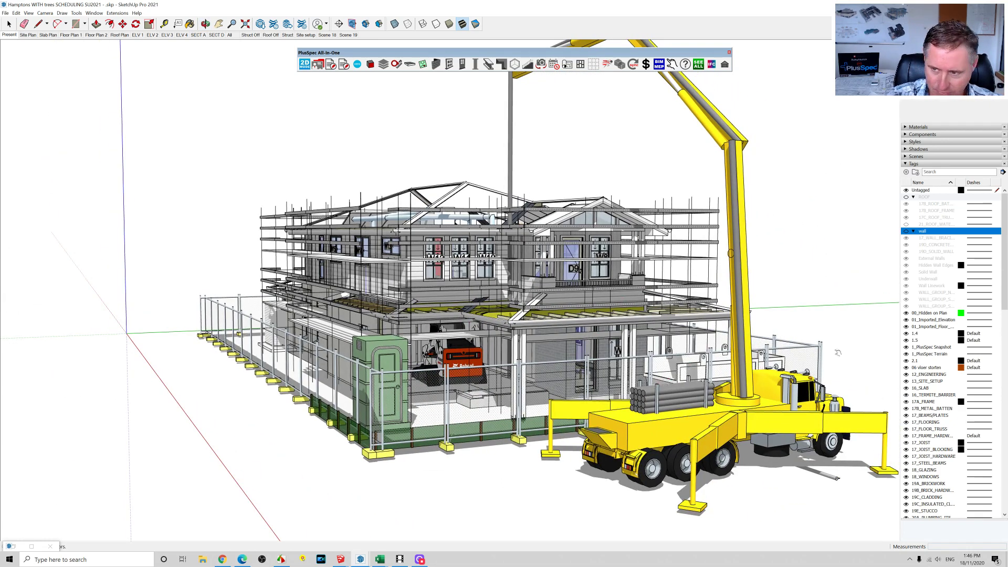
left_click(940, 172)
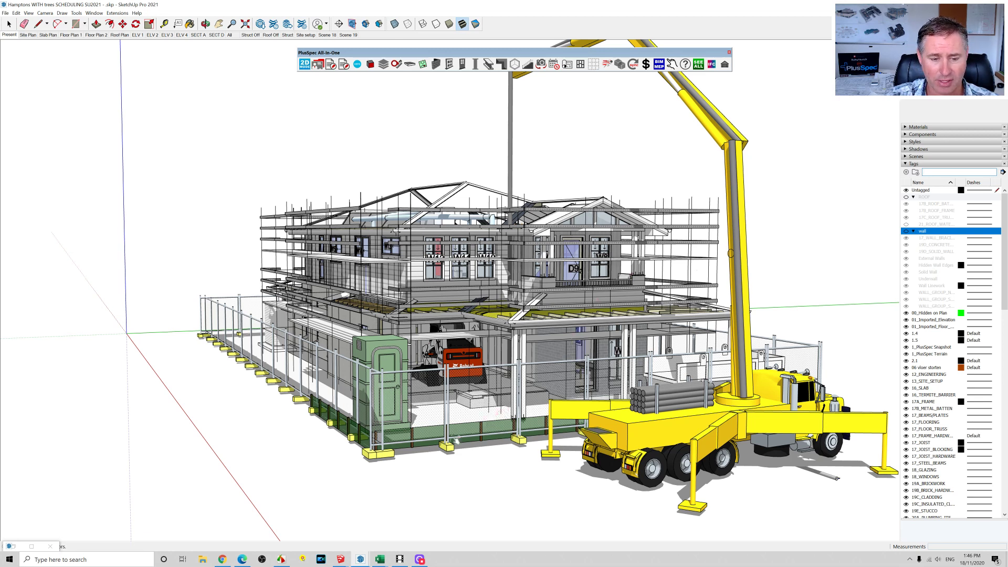
Step: Bring up the 2021CLEARWATER model and look at Save As, closing it without saving
mouse_move(361, 563)
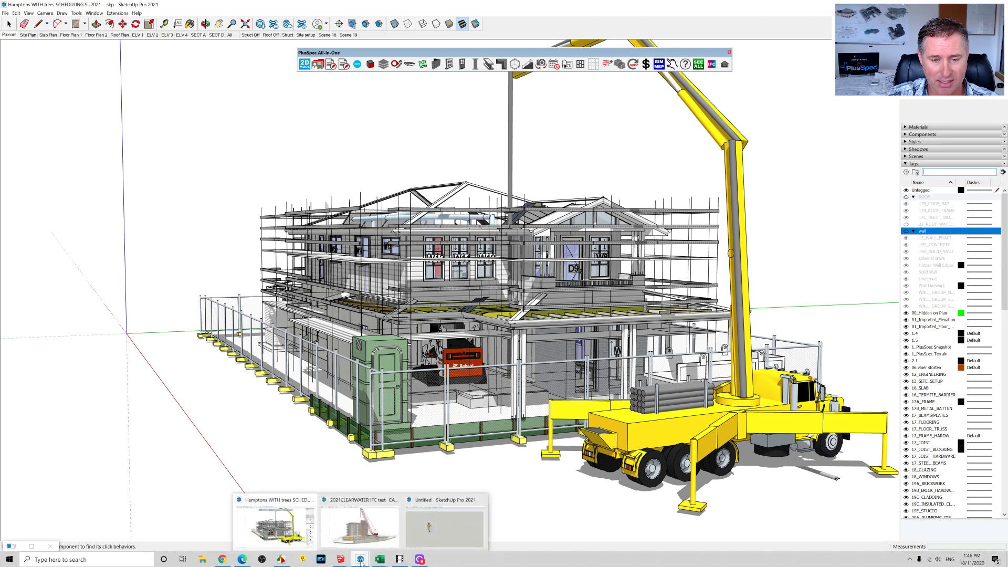
left_click(373, 524)
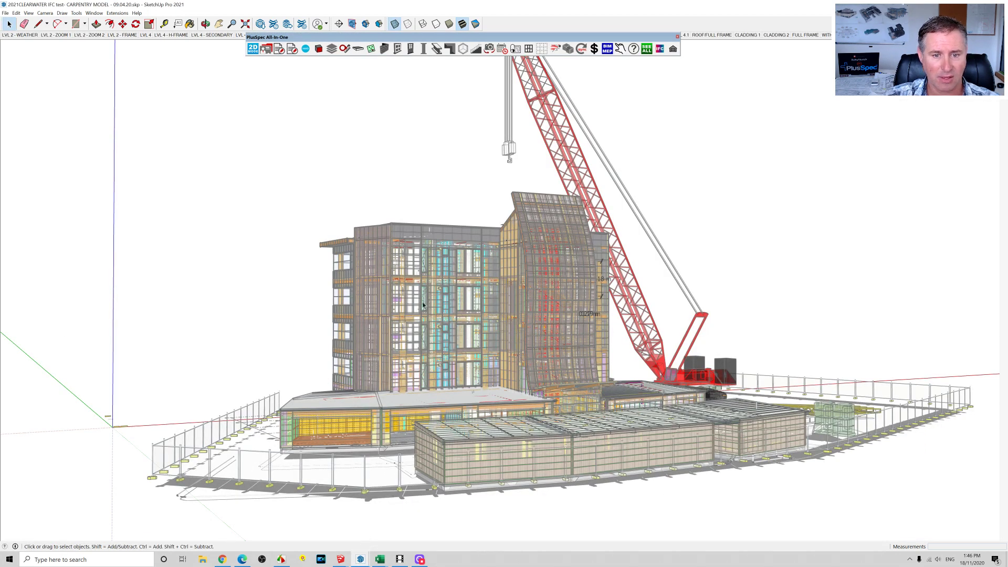
left_click(6, 12)
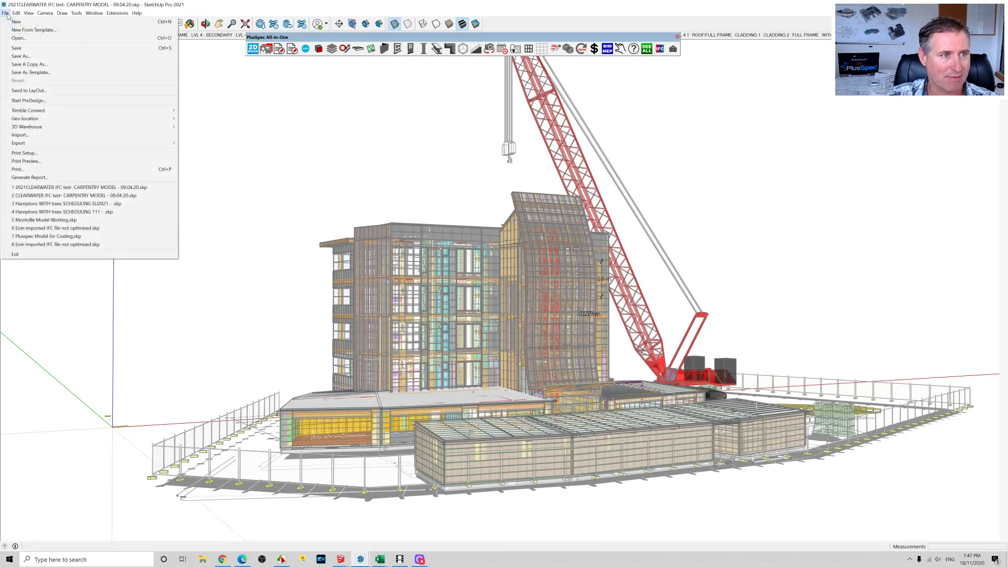
left_click(21, 56)
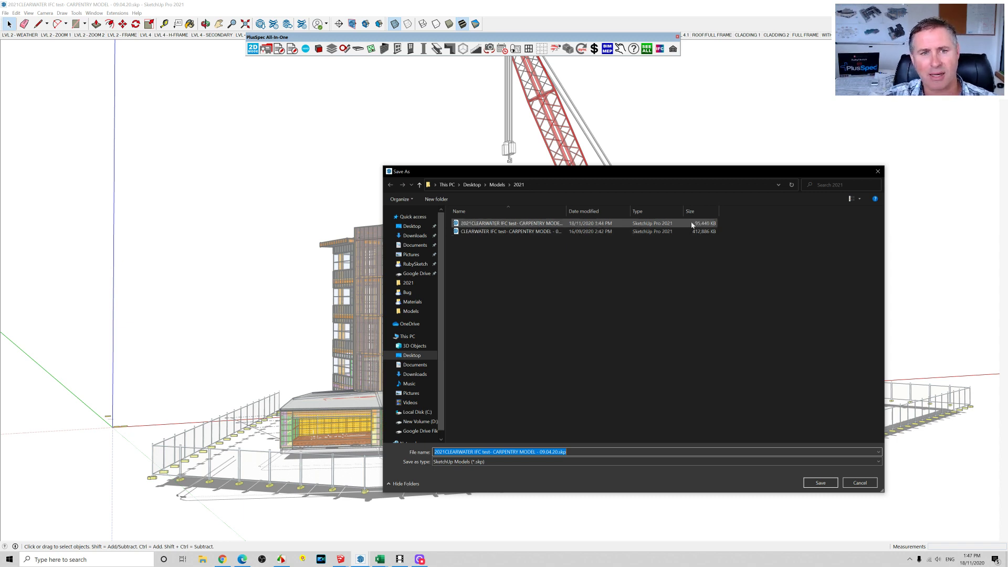
left_click(877, 172)
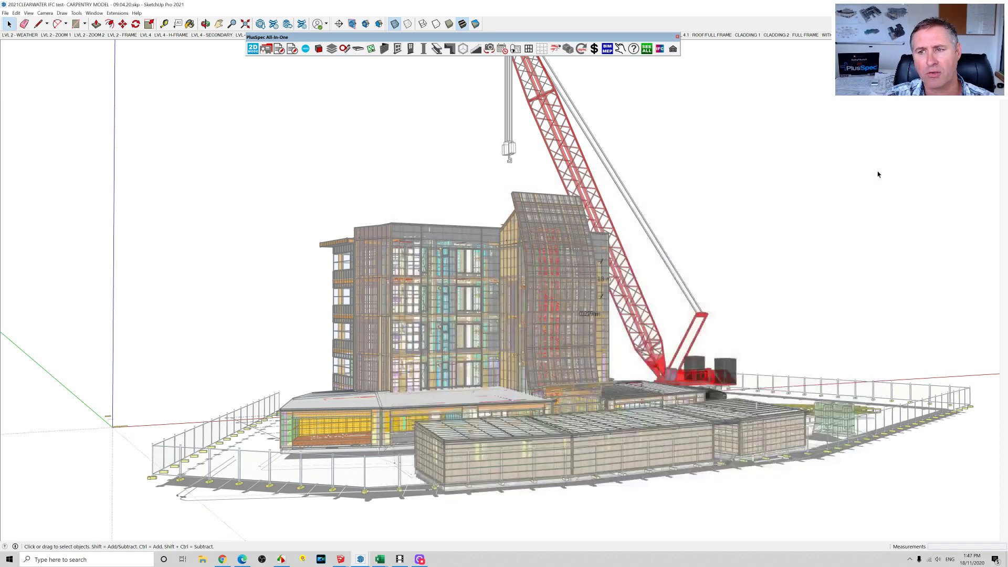
Step: Review the older SketchUp versions in Save as type, cancel, then return to the untitled model
left_click(5, 12)
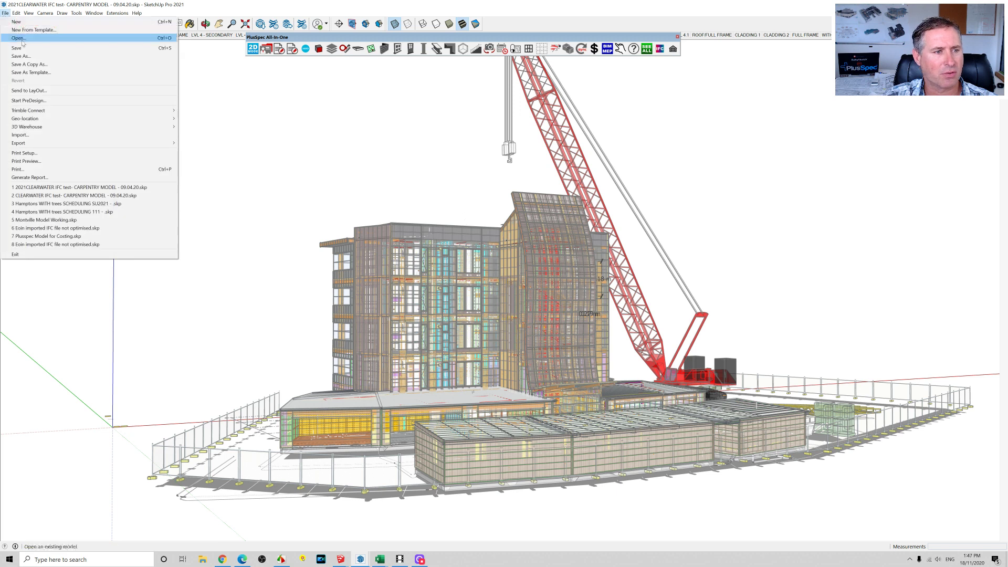
left_click(39, 57)
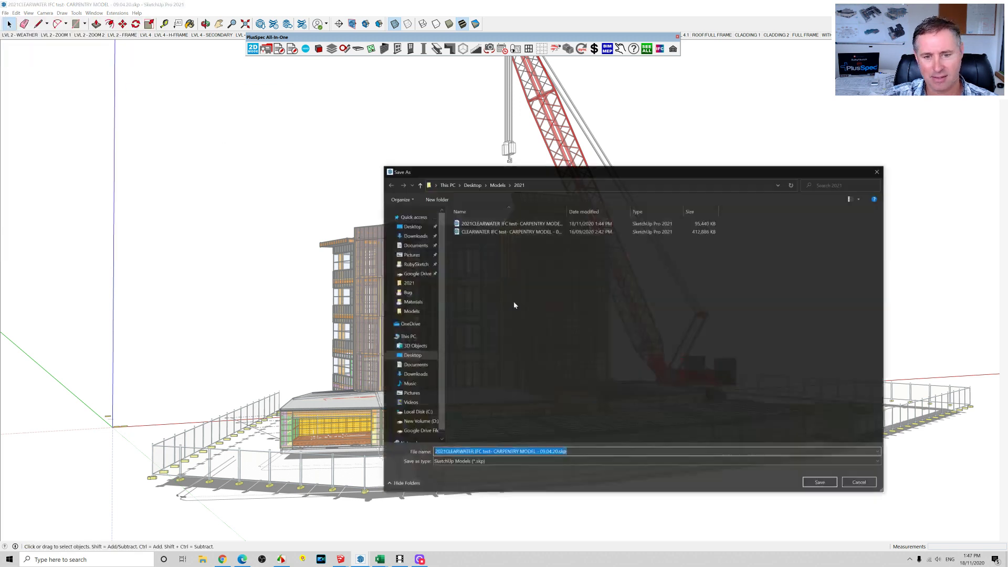
left_click(879, 463)
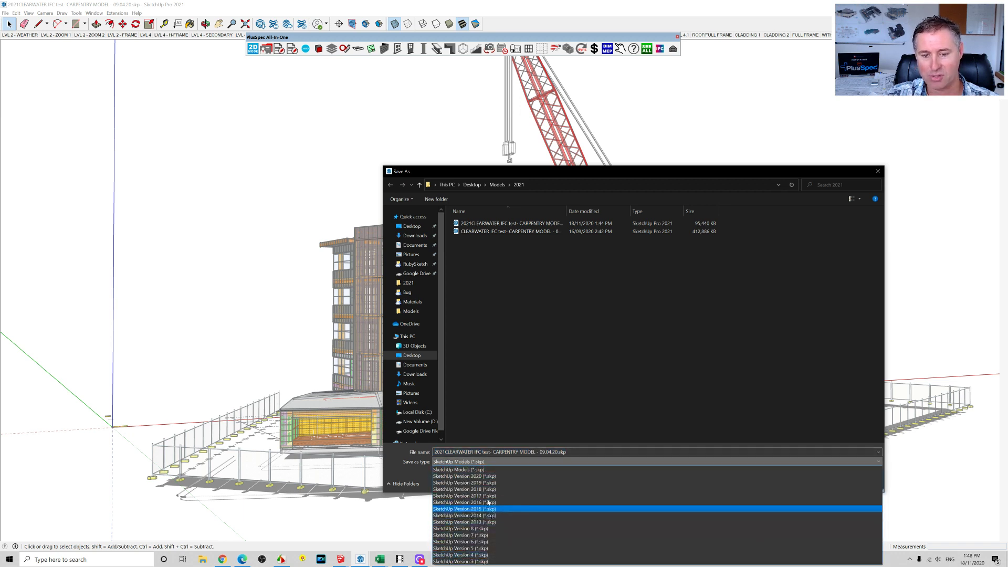
left_click(909, 316)
left_click(860, 482)
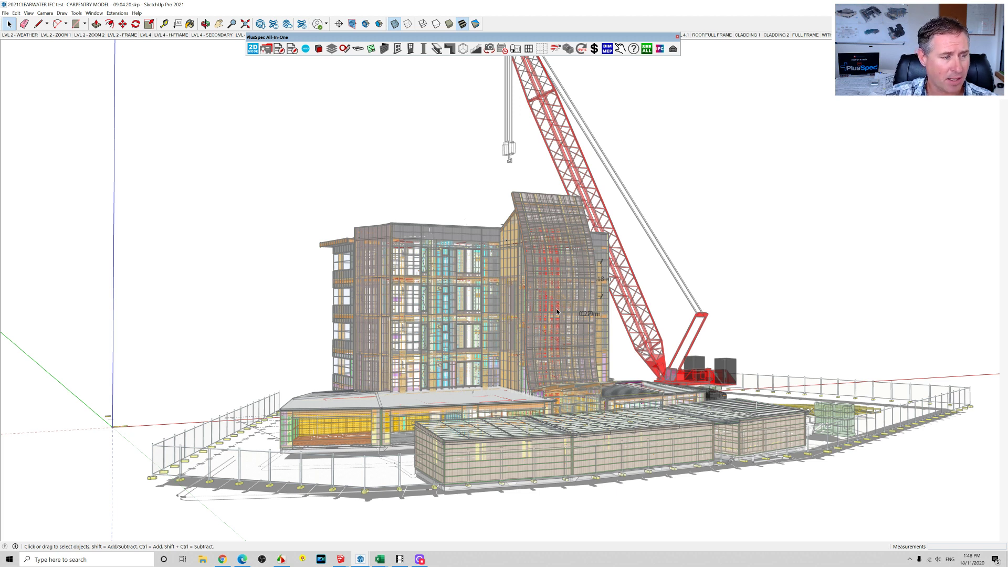
middle_click_drag(556, 312, 538, 313)
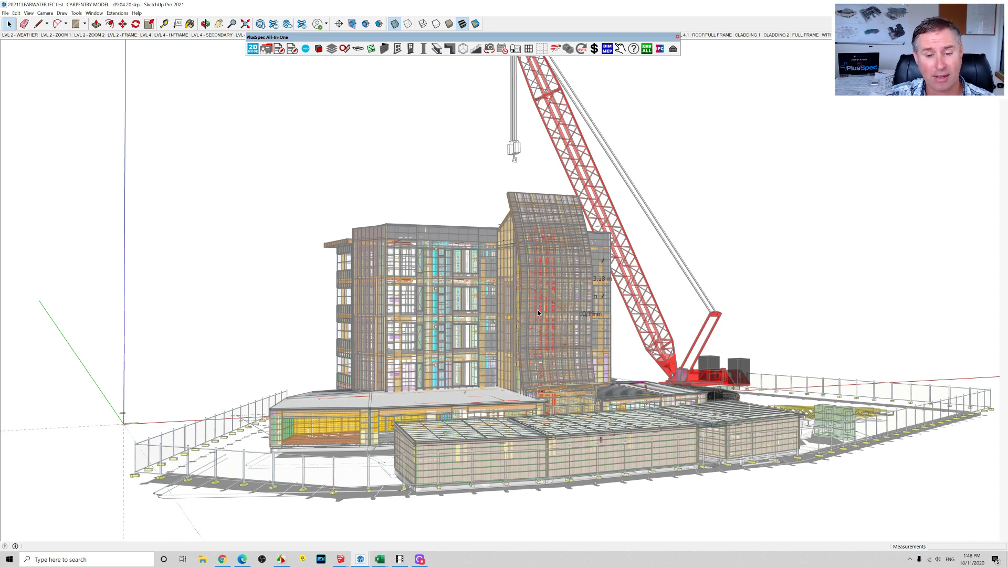
left_click(360, 560)
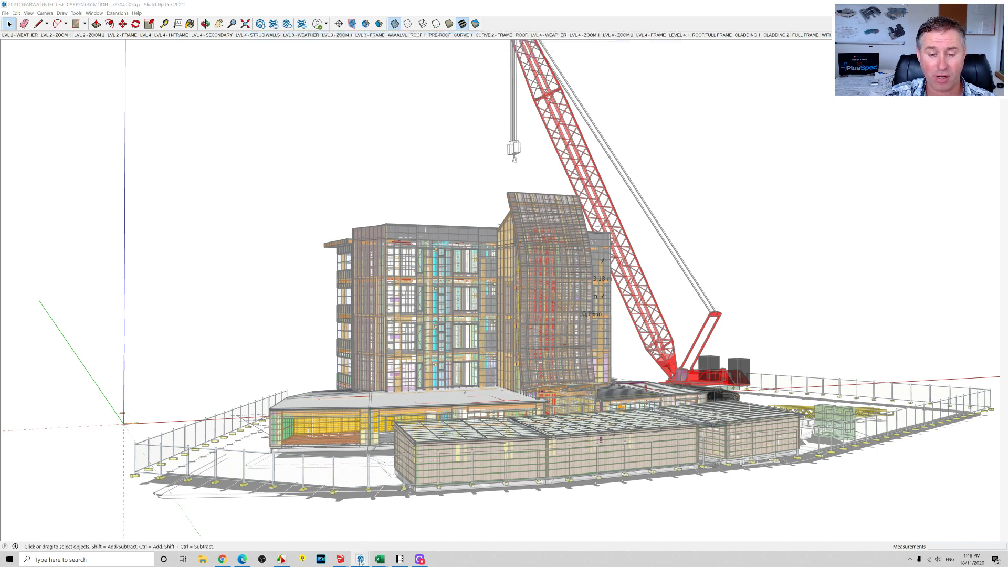
Step: Return to the untitled model, deselect the scale figure, browse the File and Edit menus, then launch 3D Warehouse
mouse_move(360, 561)
left_click(440, 540)
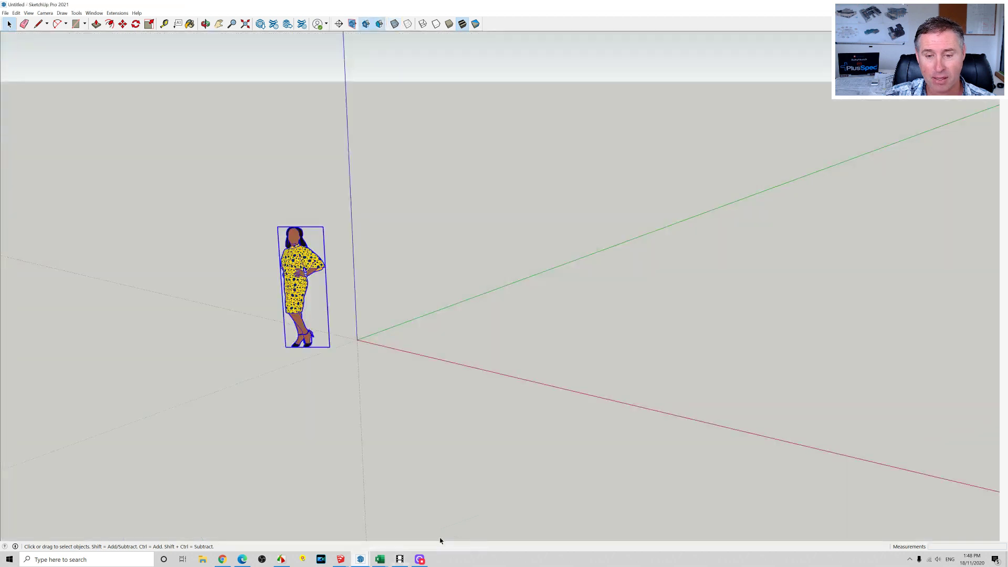
left_click(429, 309)
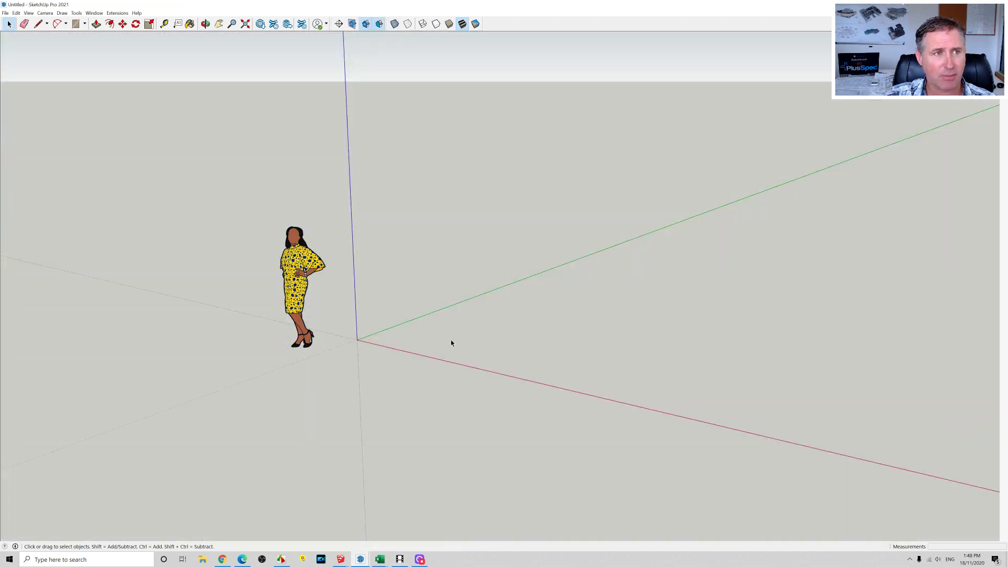
left_click(5, 13)
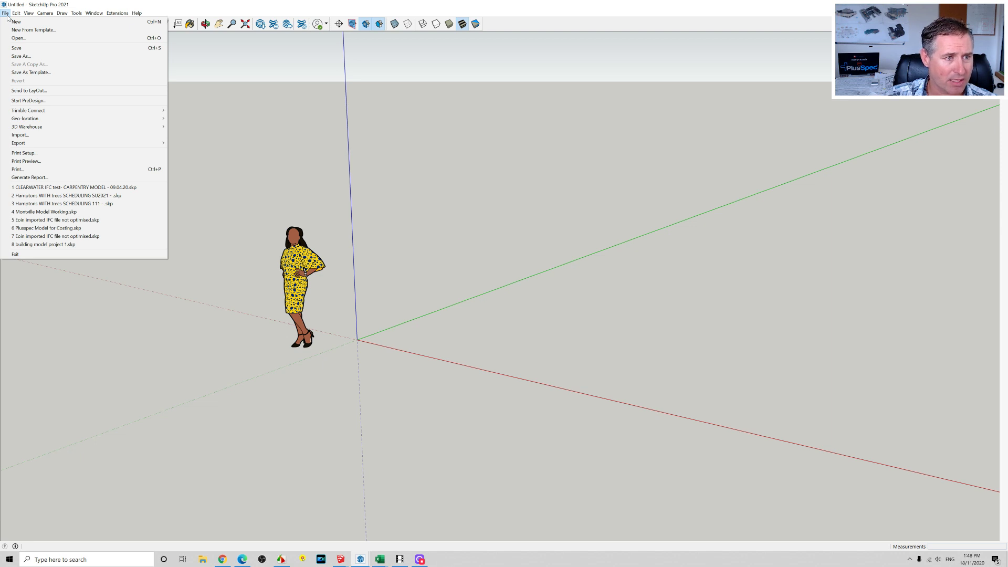
left_click(16, 13)
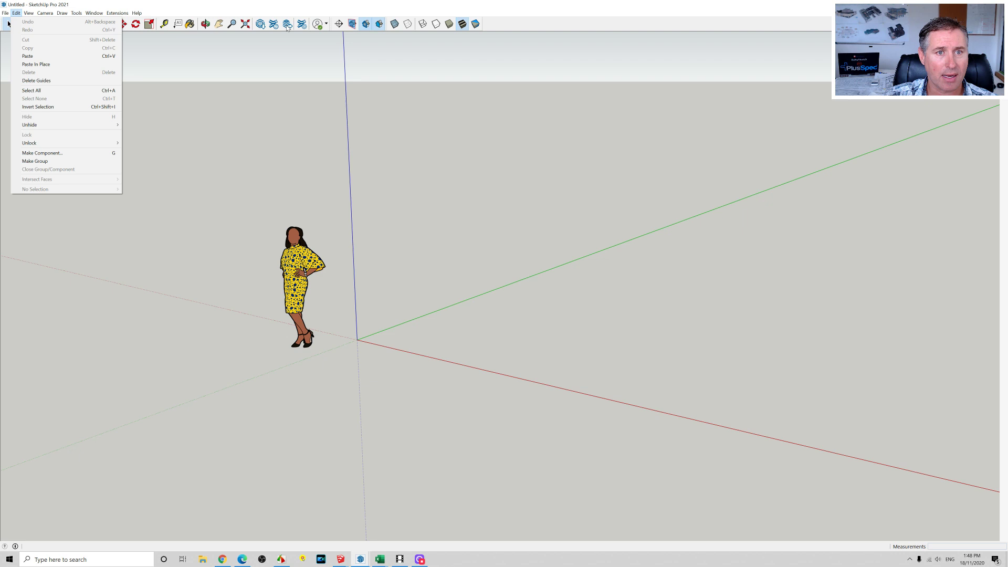
left_click(279, 65)
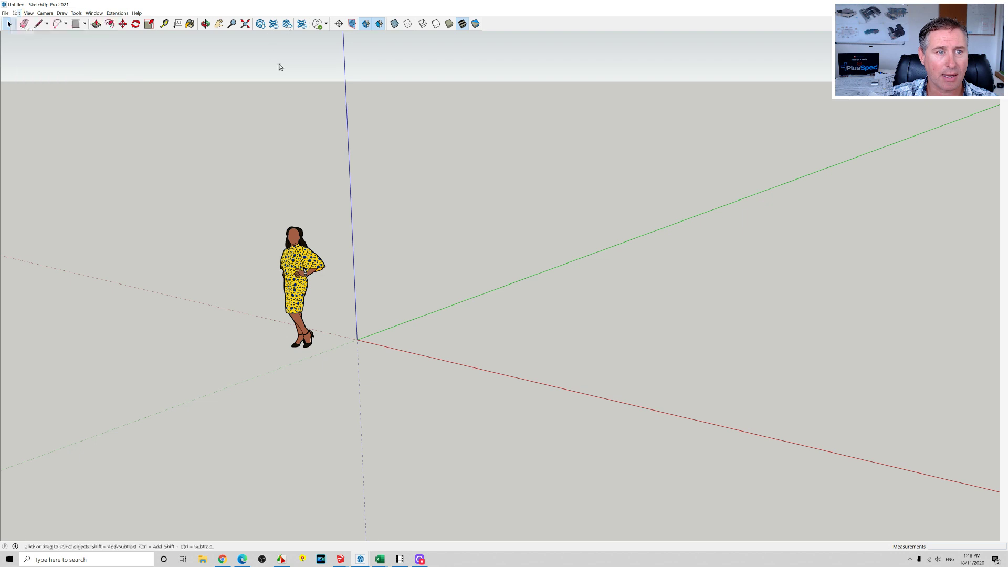
left_click(261, 24)
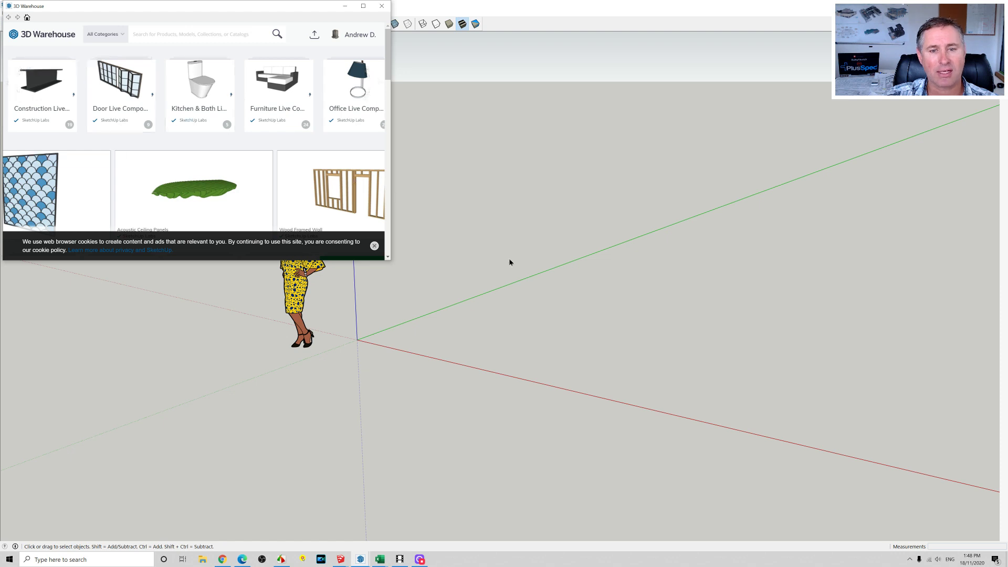
Step: Open Bifold Patio Door from Door Live Components, dismissing the cookie notice, and enlarge the window
left_click(119, 95)
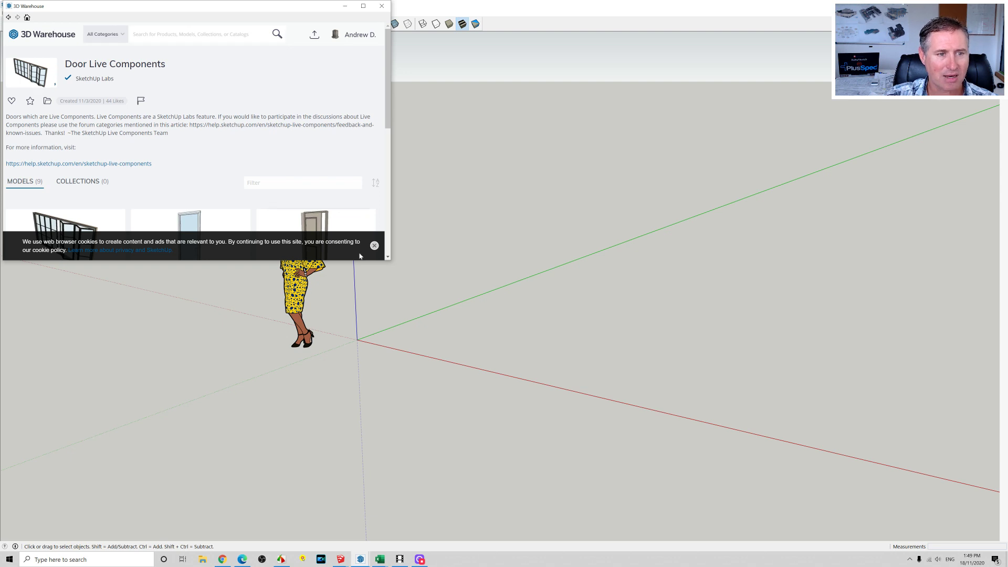
left_click(375, 245)
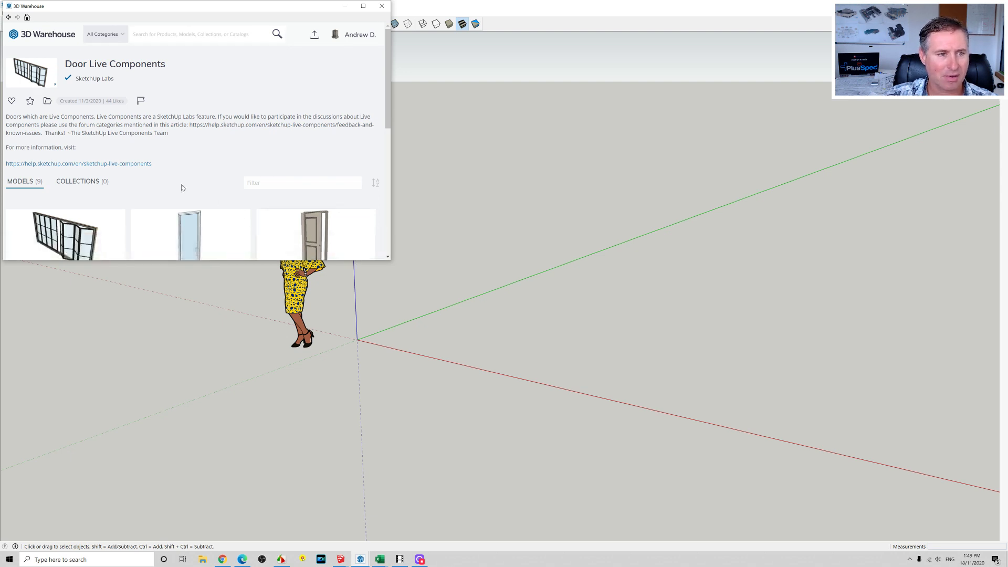
scroll(119, 187, "down", 2)
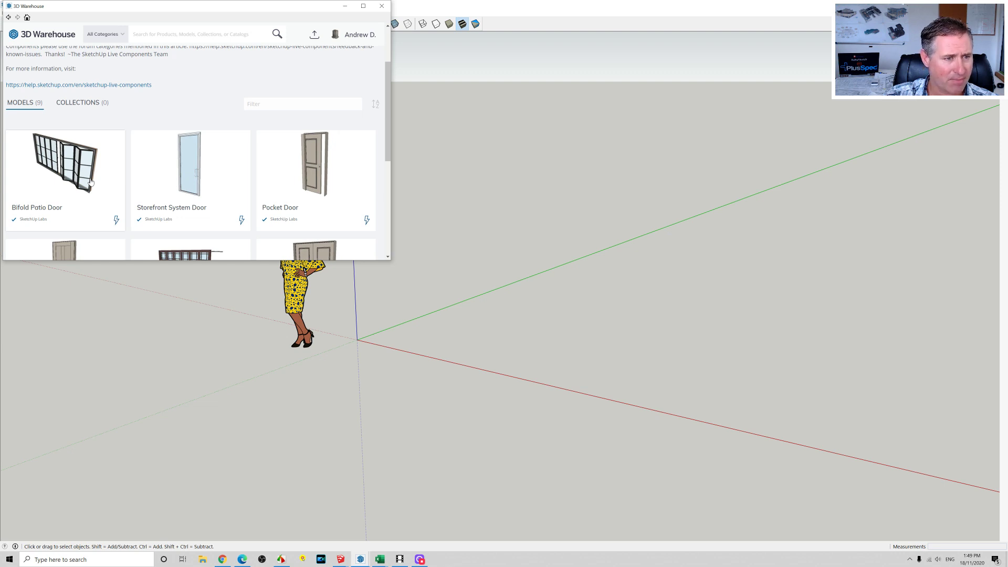
left_click(91, 181)
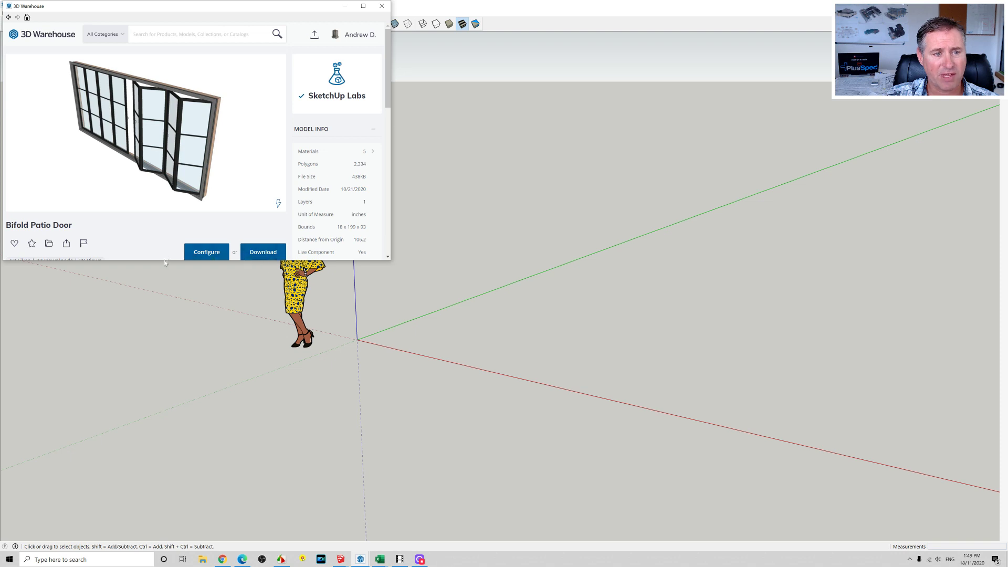
left_click_drag(162, 261, 162, 287)
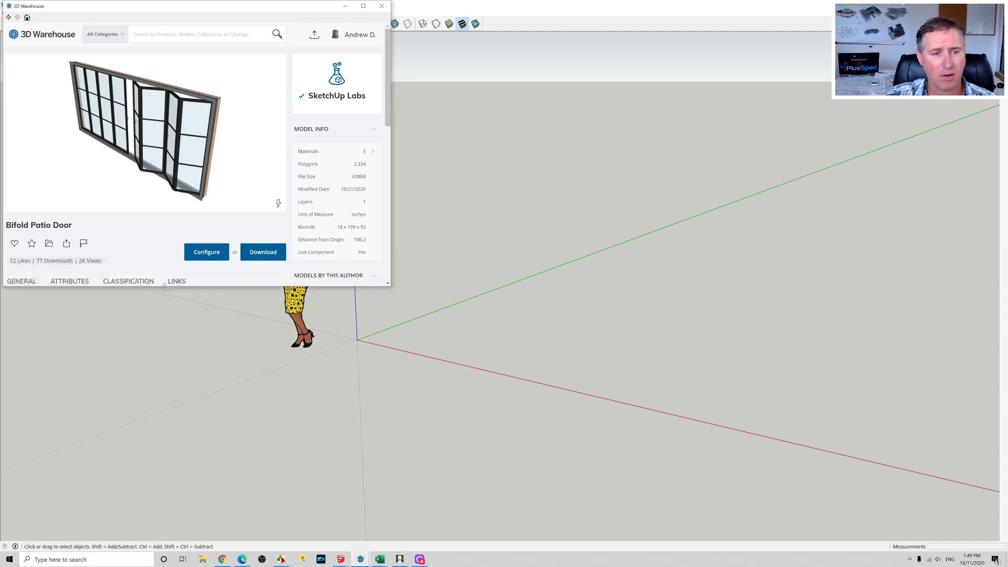
Step: Configure the Bifold Patio Door to a 4570 mm width and download it into the model
left_click(210, 259)
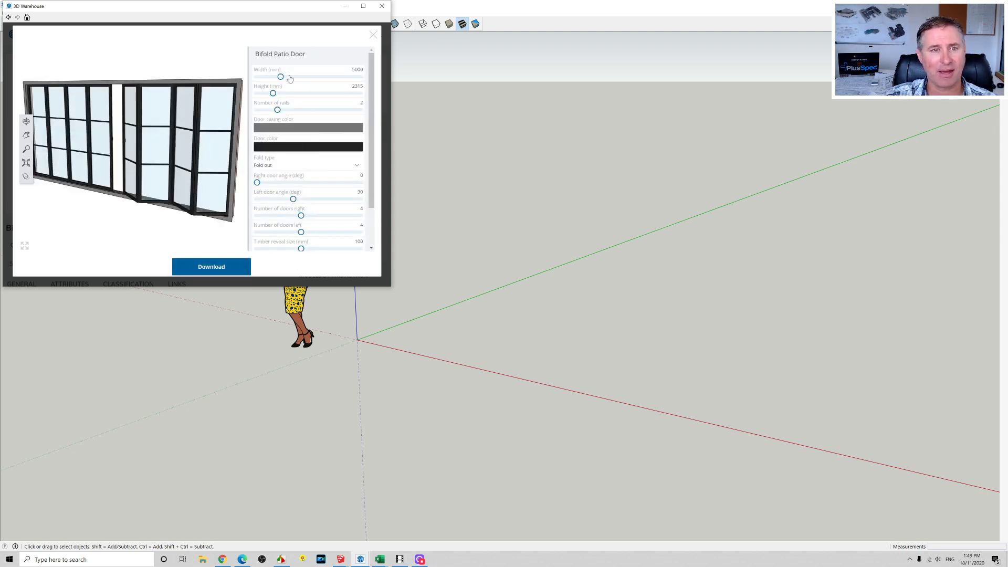
mouse_move(281, 78)
left_mouse_down()
mouse_move(289, 77)
mouse_move(281, 79)
left_mouse_up()
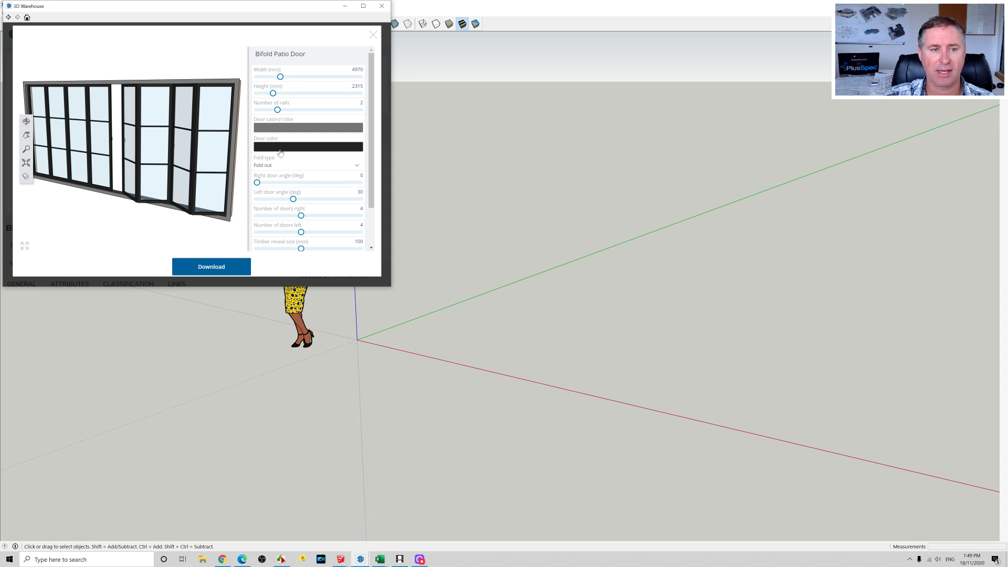
left_click(217, 266)
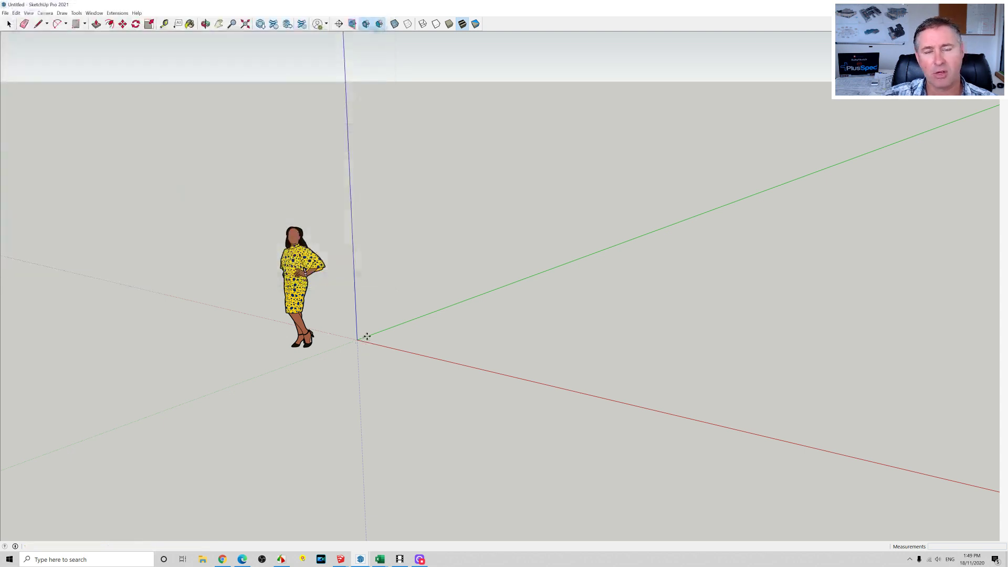
Step: Place the Bifold Patio Door beside the figure and reconfigure it to 4570 mm wide, 2525 mm high
left_click(435, 331)
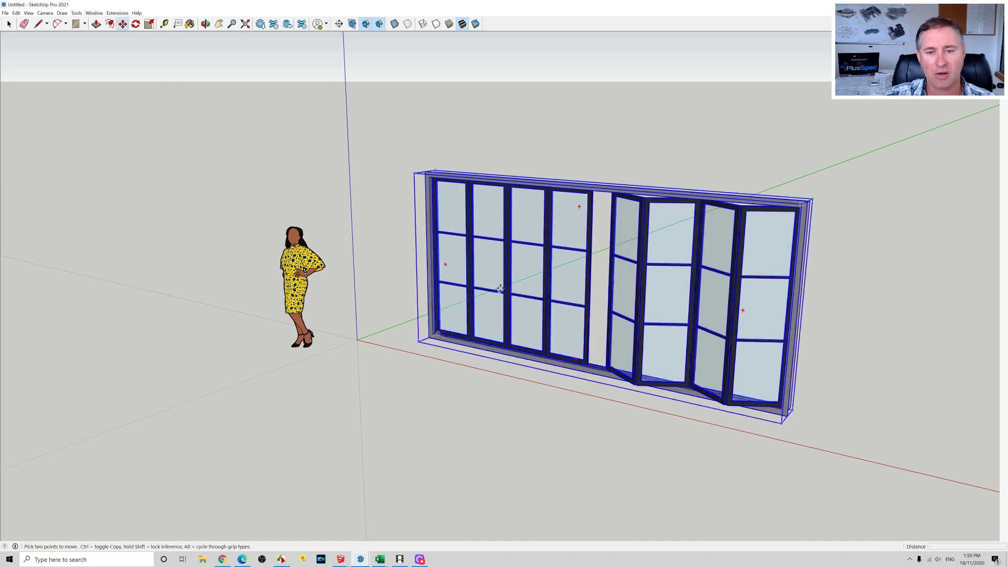
right_click(491, 236)
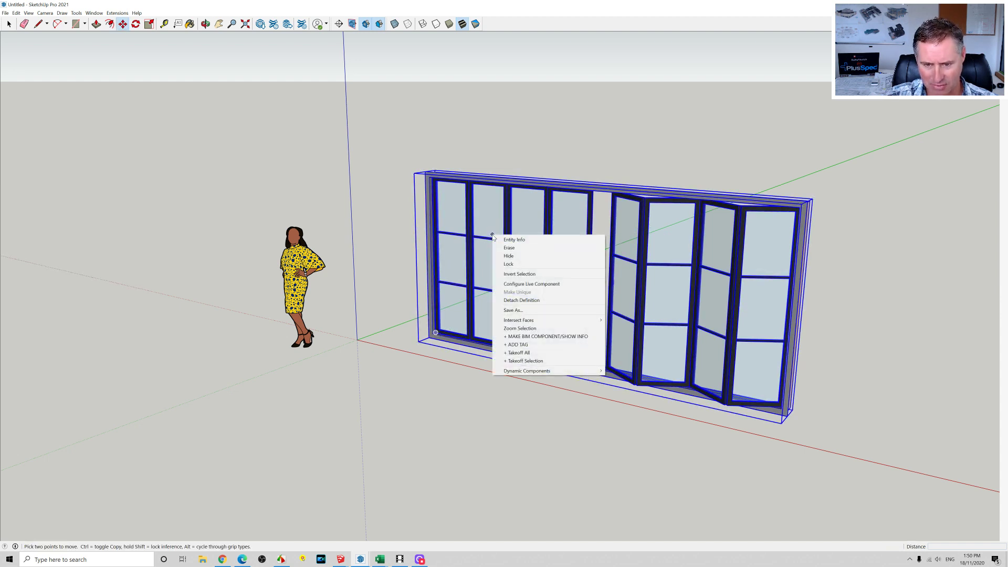
left_click(531, 283)
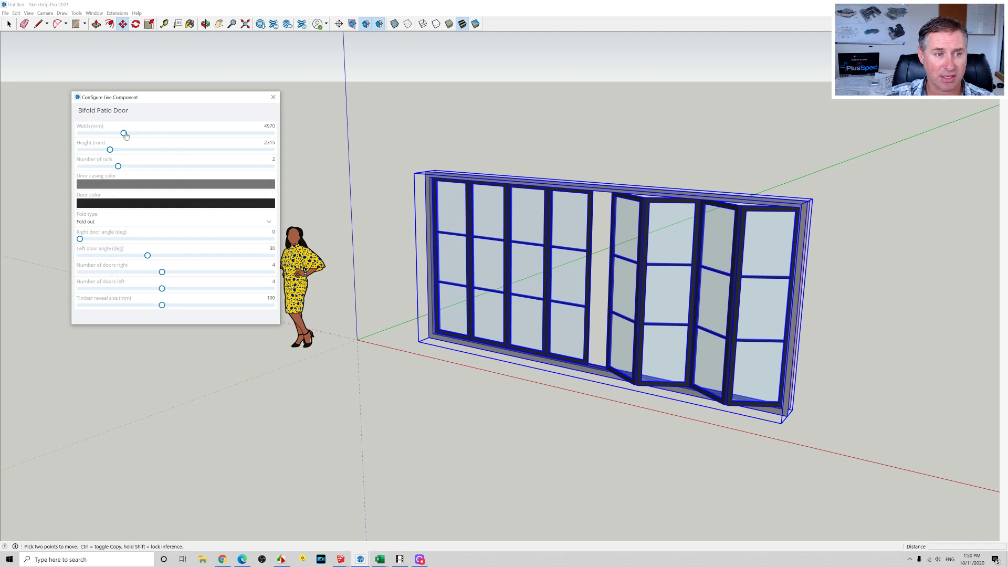
mouse_move(124, 134)
left_mouse_down()
mouse_move(136, 134)
mouse_move(118, 133)
mouse_move(130, 152)
left_mouse_up()
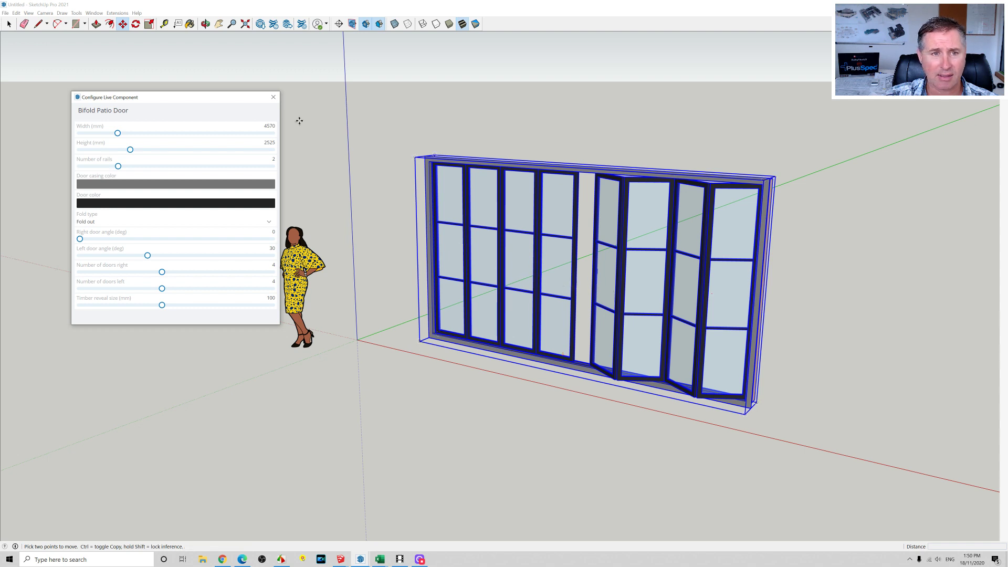
left_click(273, 97)
scroll(535, 273, "down", 3)
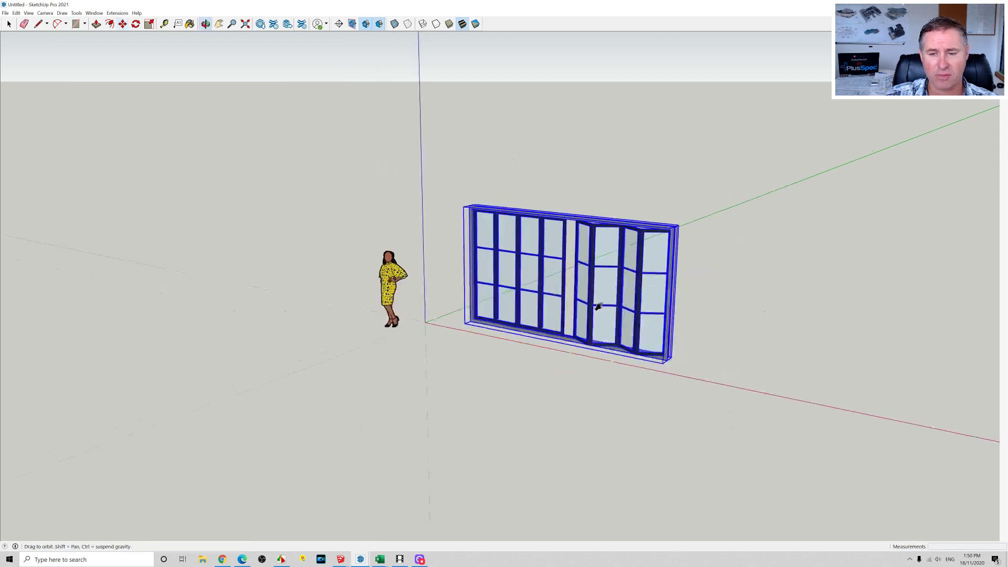
Step: Draw two joined 2500 mm Masonry Veneer walls beside the door with the PlusSpec Wall Tool (W)
middle_click_drag(525, 273, 378, 284, "shift")
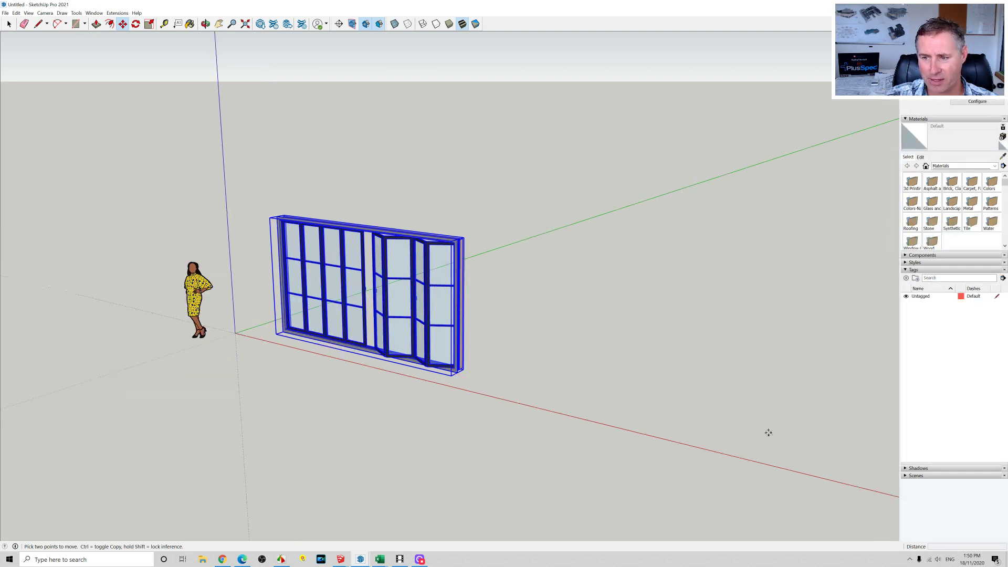
key("w")
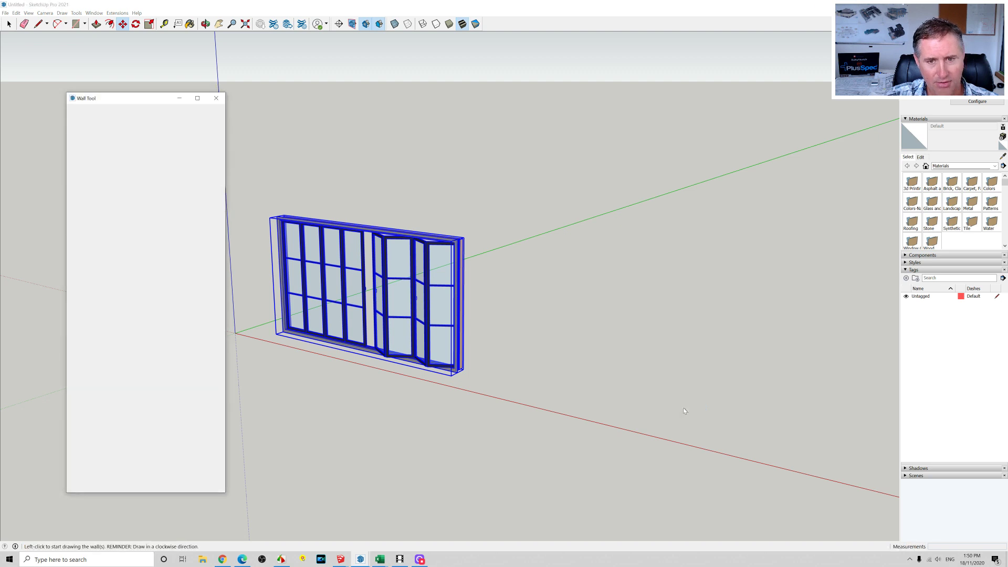
left_click(770, 408)
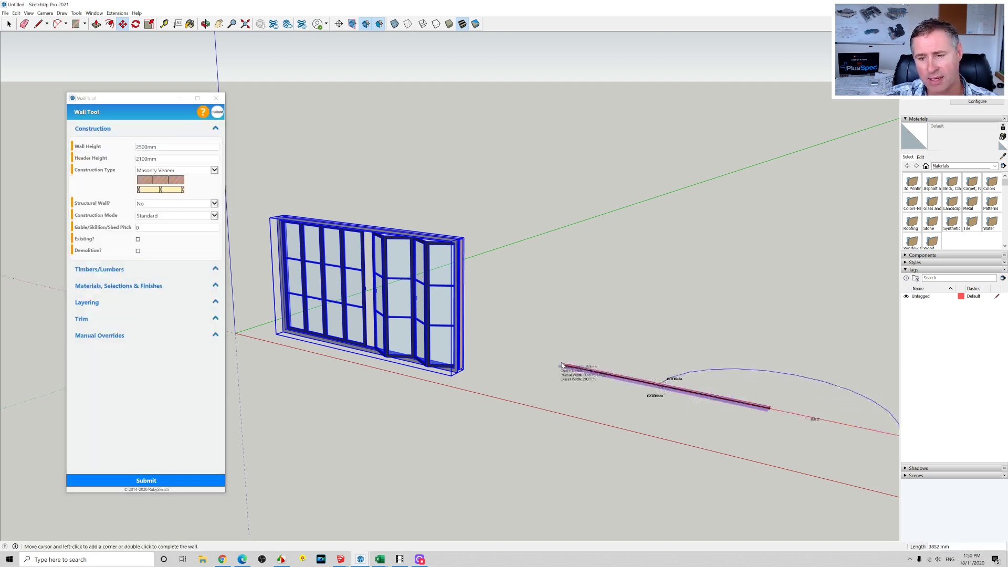
left_click(525, 358)
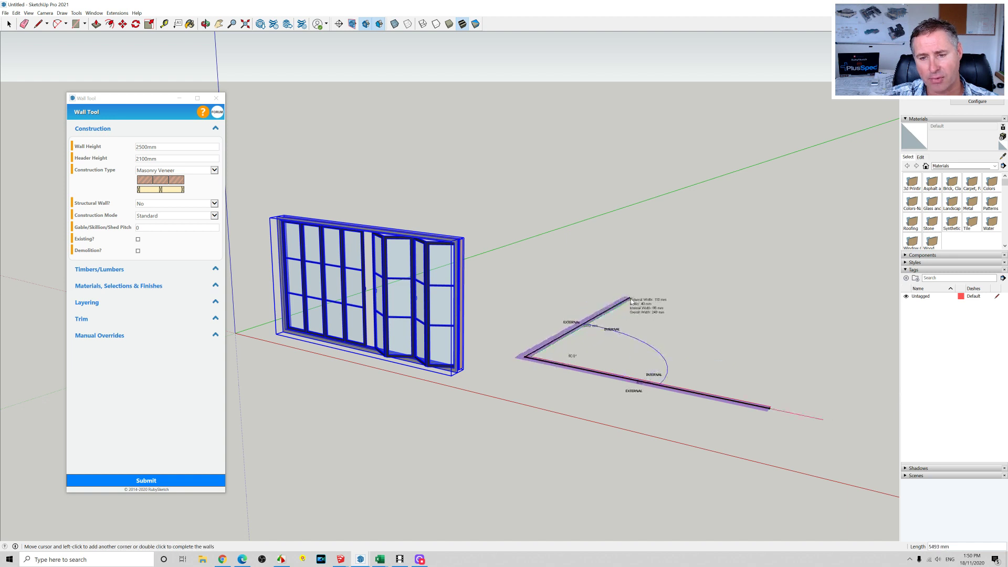
double_click(632, 301)
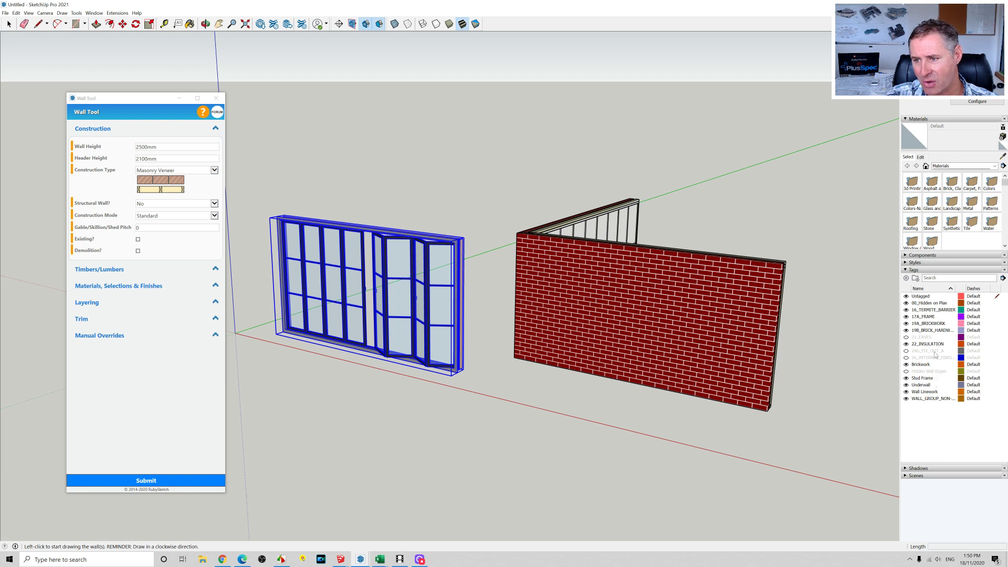
Step: Add a new tag folder named Wall in the Tags panel
left_click(915, 279)
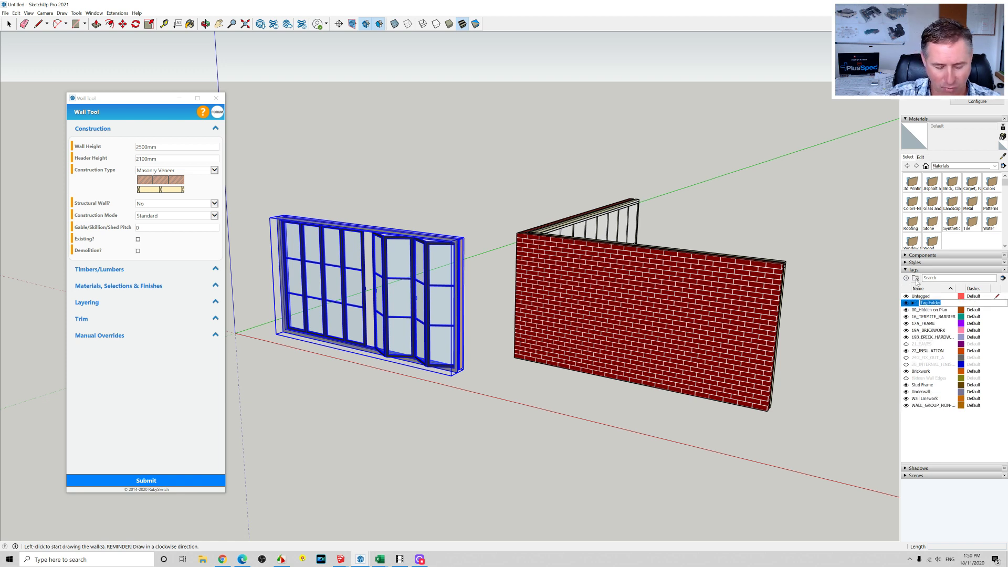
type("Wall")
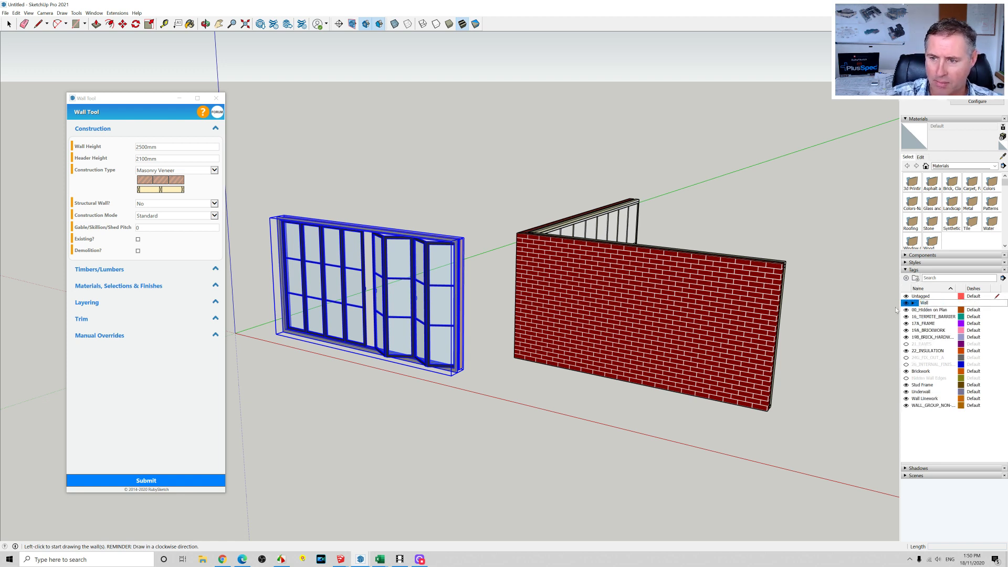
left_click(925, 445)
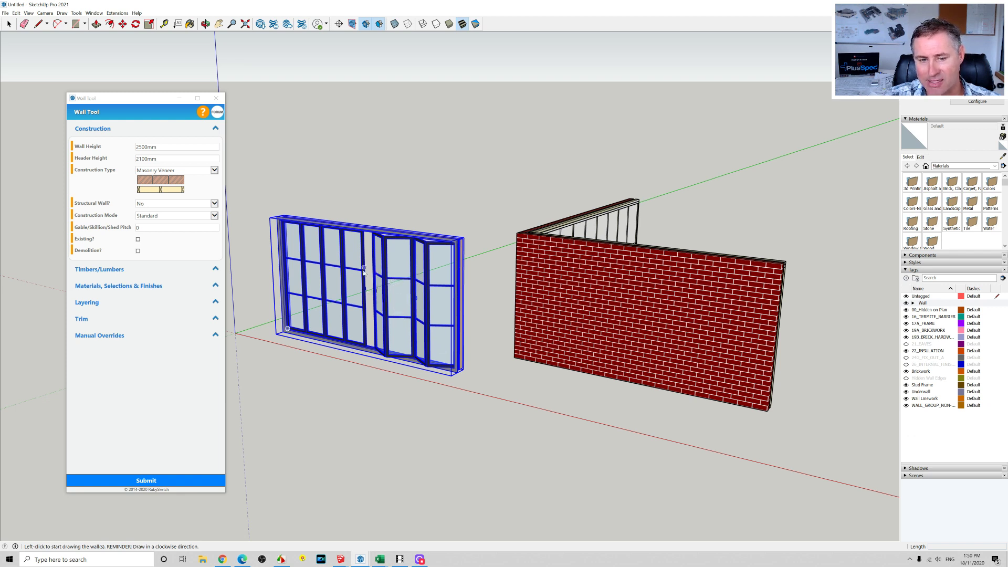
Step: Shift-select all the wall tags and drag them into the Wall folder
left_click(931, 407)
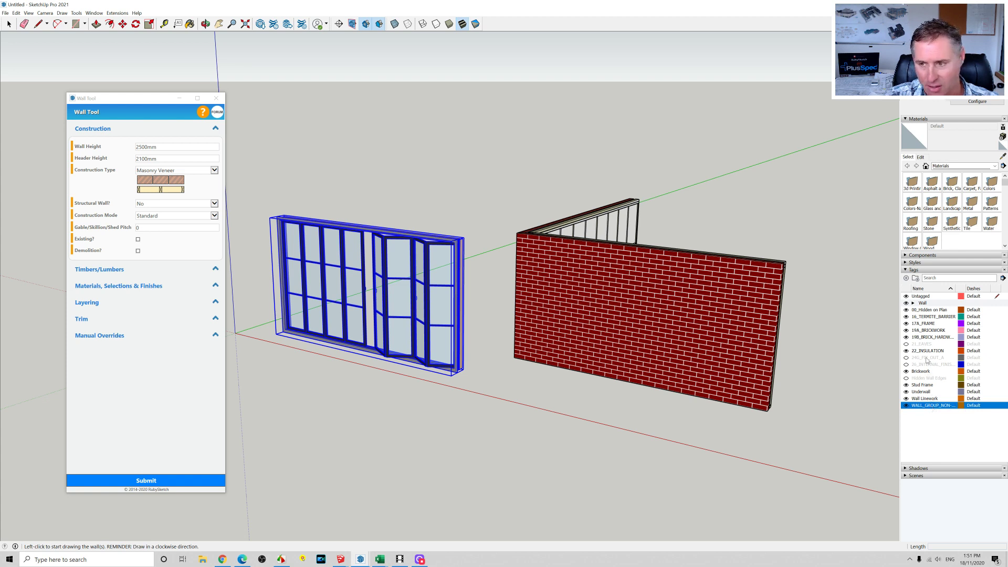
left_click(929, 311, "shift")
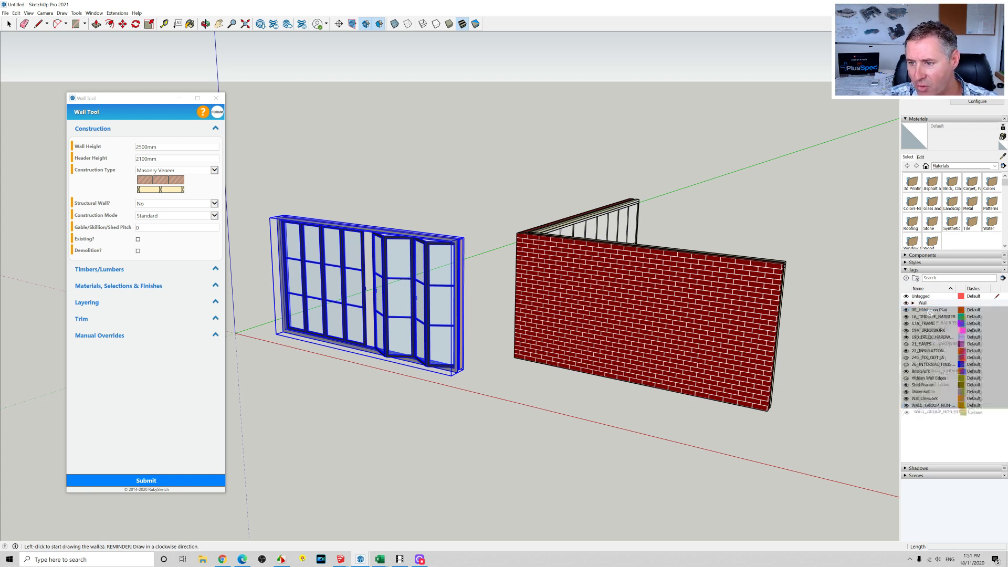
left_click_drag(929, 312, 932, 306)
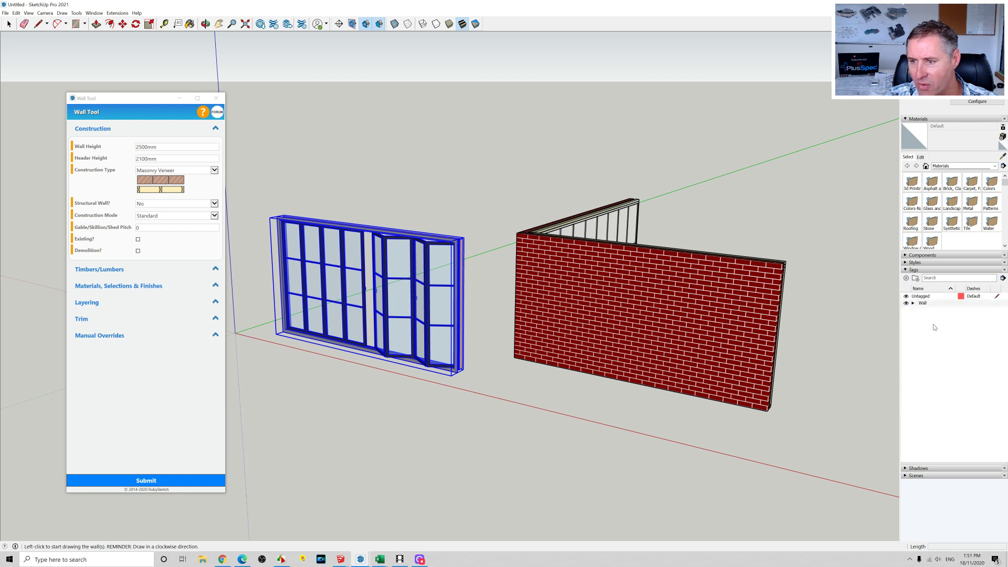
Step: Test the Wall folder's visibility toggle, inspect its tags, then collapse it
left_click(905, 304)
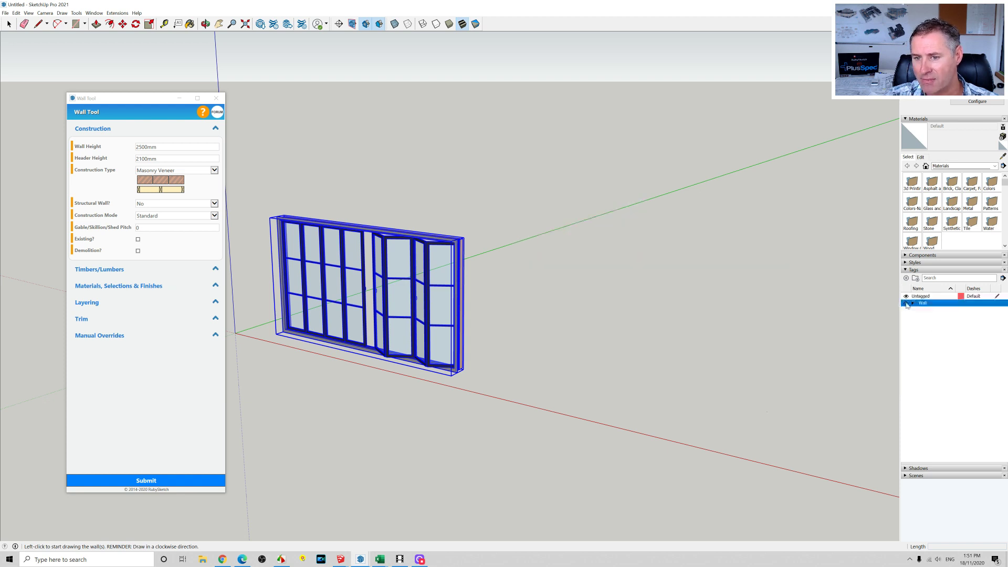
left_click(906, 303)
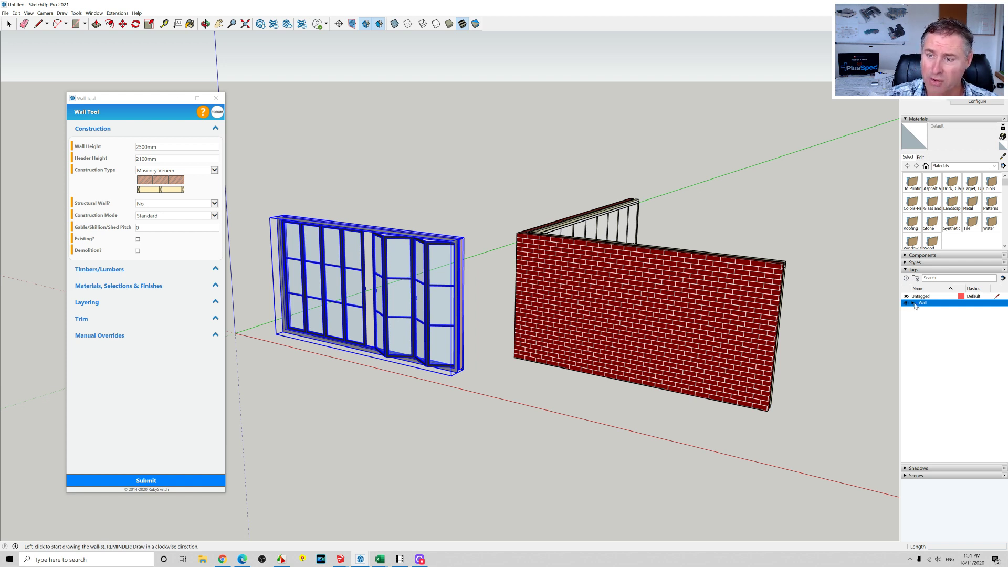
left_click(913, 303)
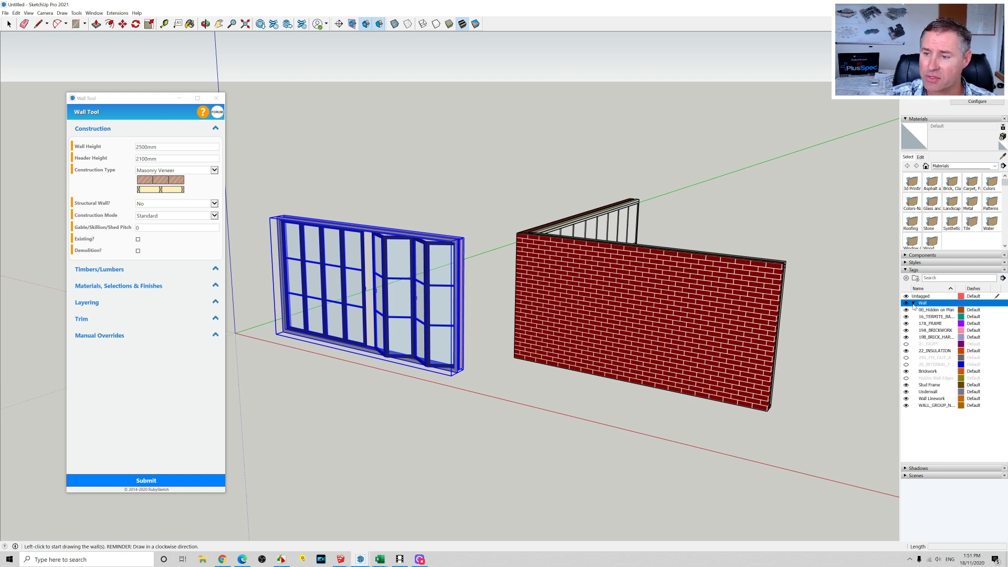
right_click(631, 313)
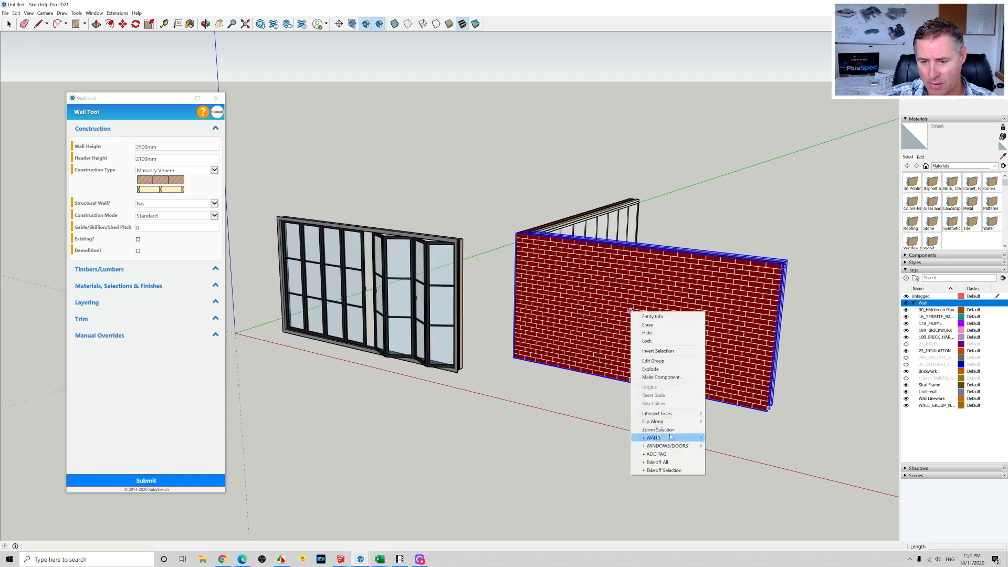
left_click(913, 305)
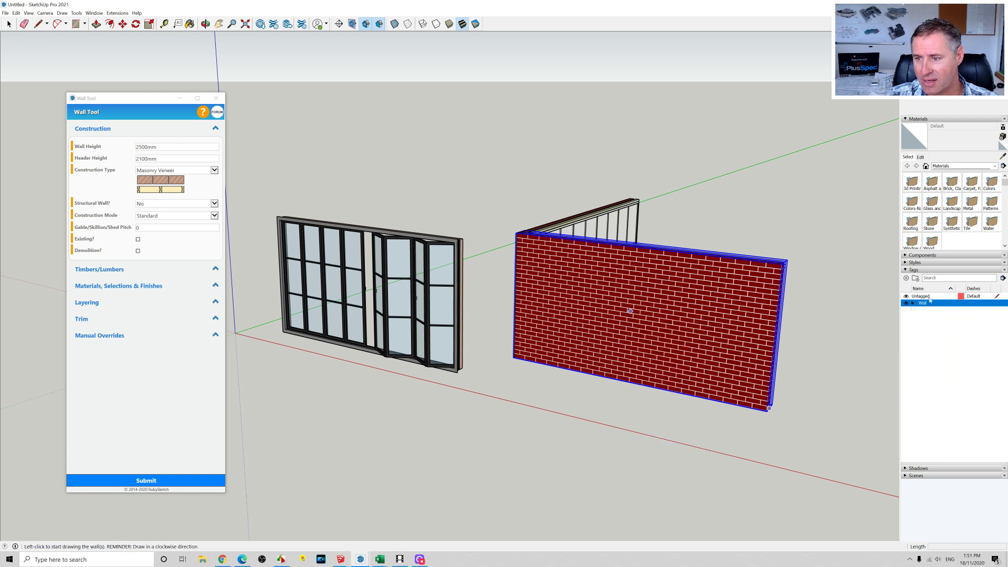
Step: Add a tag folder that lands in the wrong place, then delete it
left_click(928, 278)
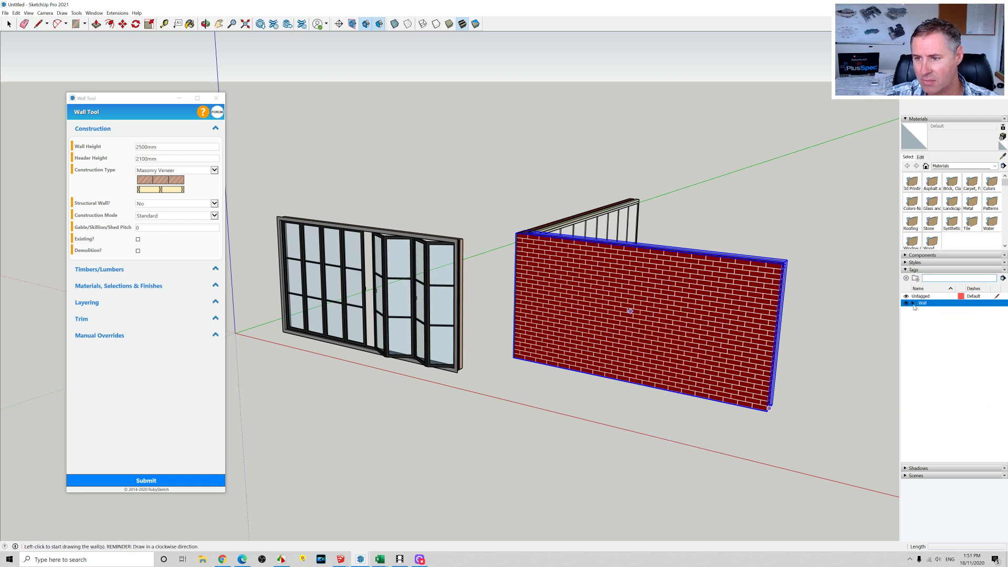
left_click(915, 278)
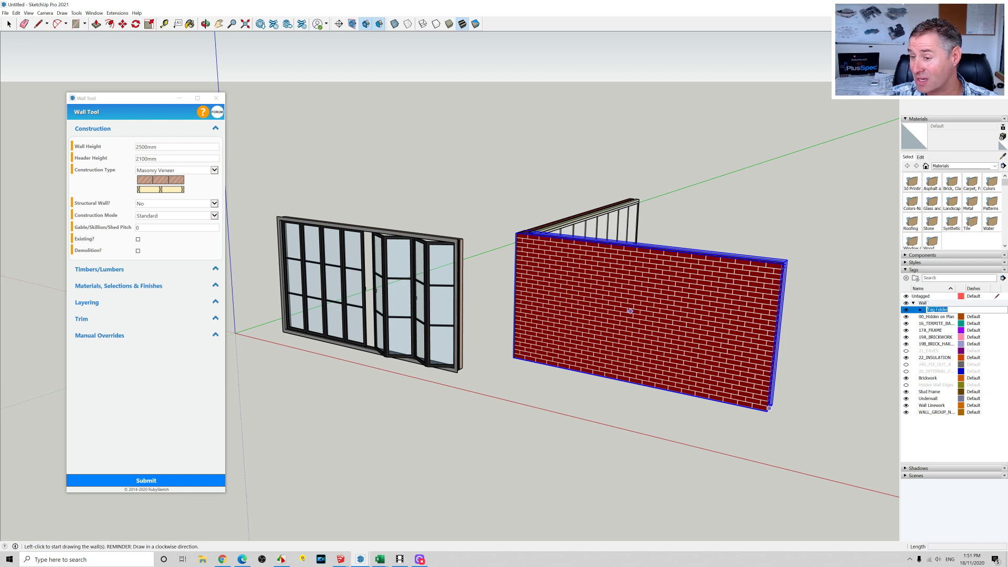
key("Return")
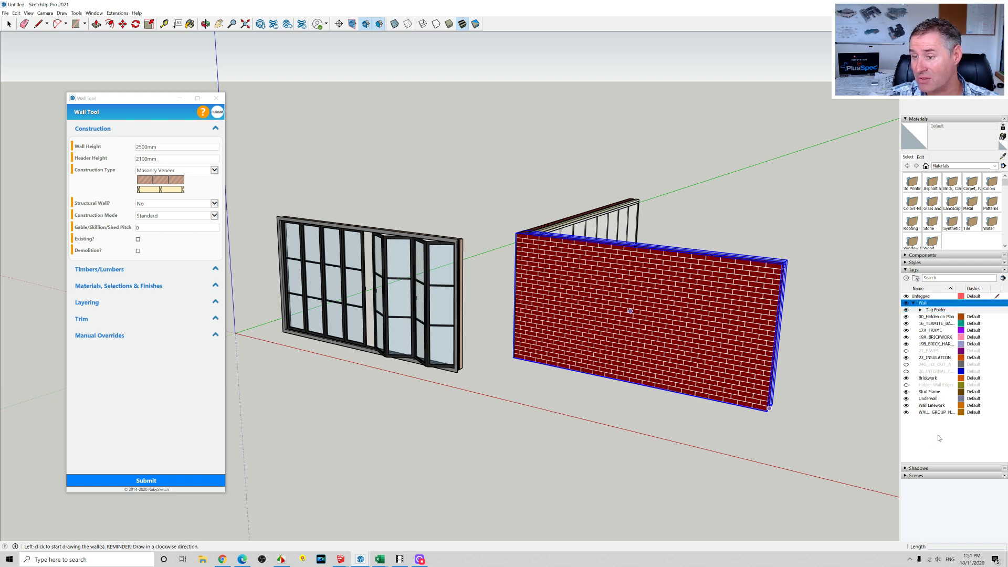
right_click(954, 309)
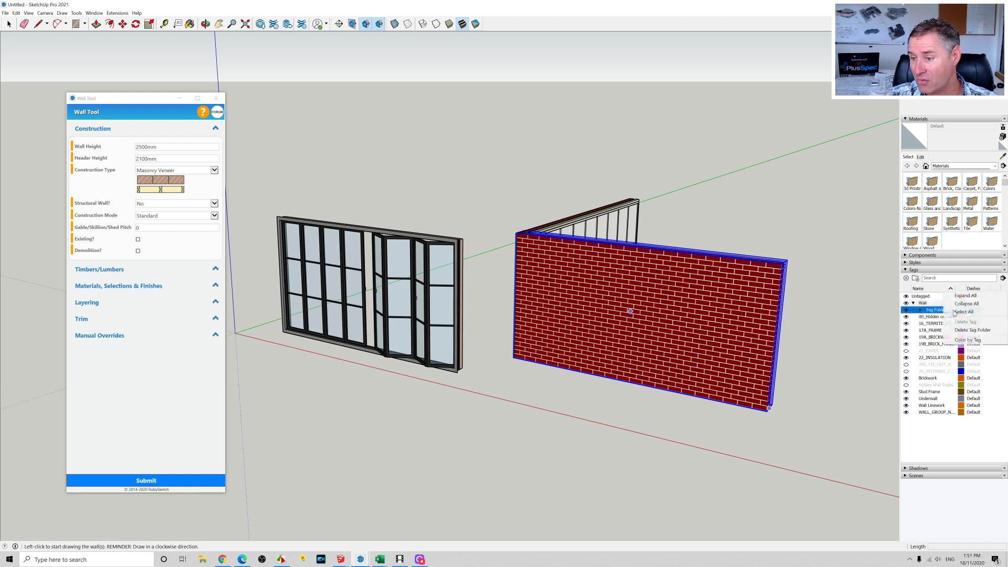
left_click(972, 329)
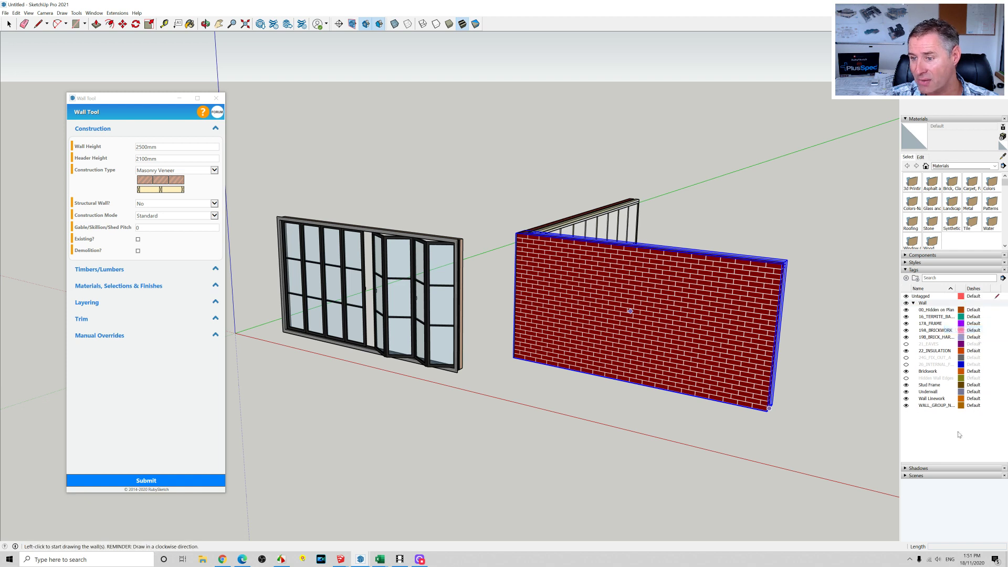
Step: Create a top-level tag folder named Window, collapse Wall, and exit the Wall Tool
left_click(927, 297)
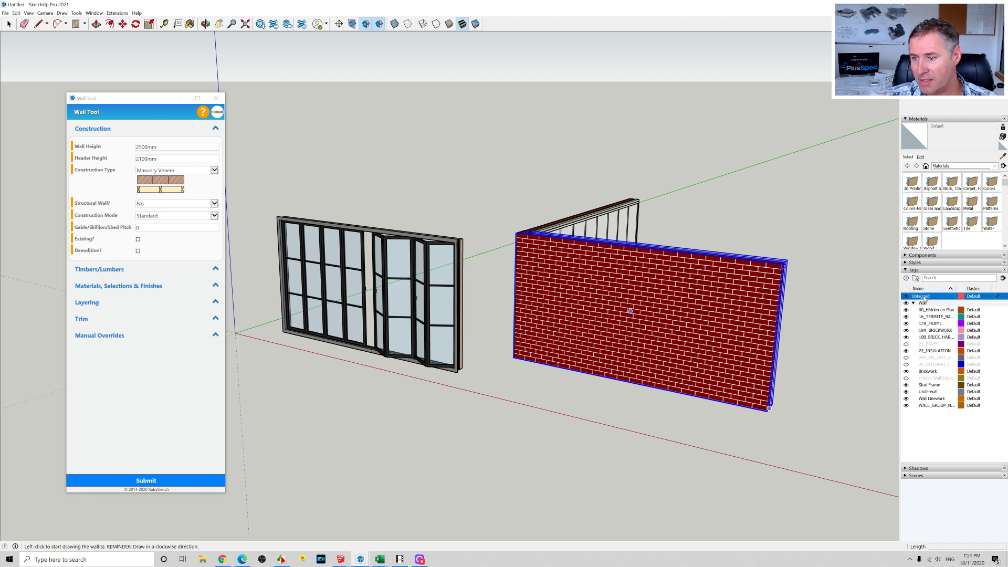
left_click(917, 280)
type("W")
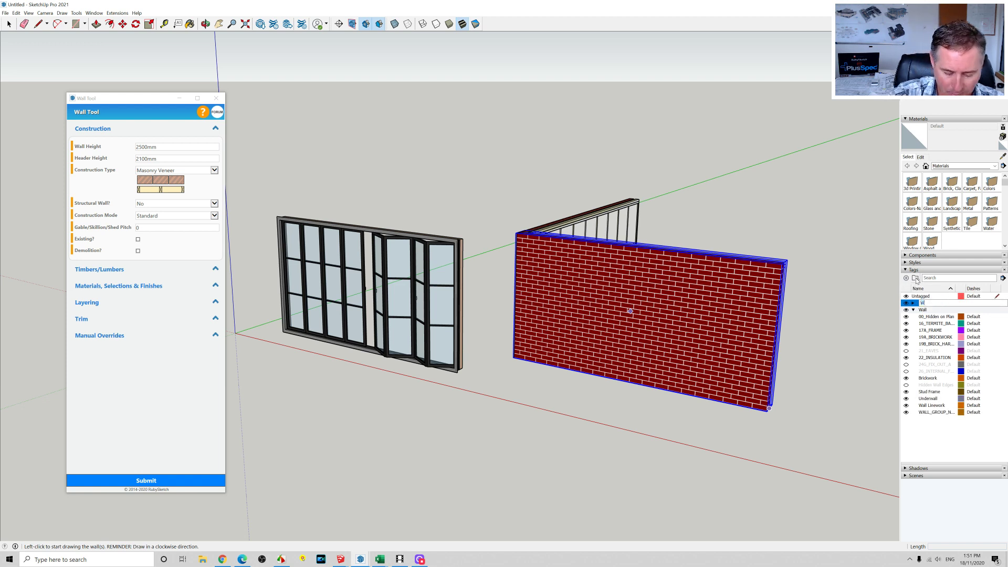
type("indow")
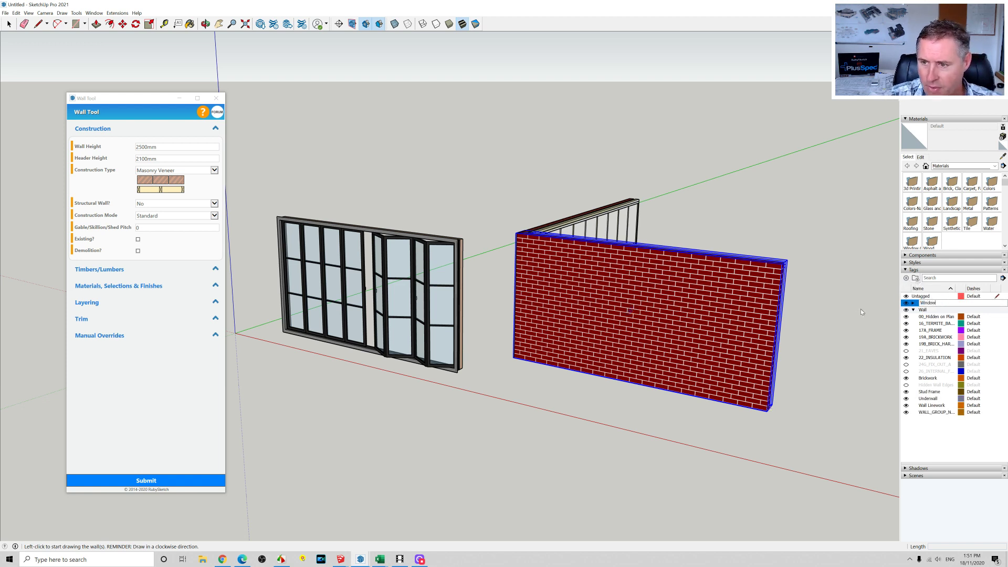
left_click(857, 316)
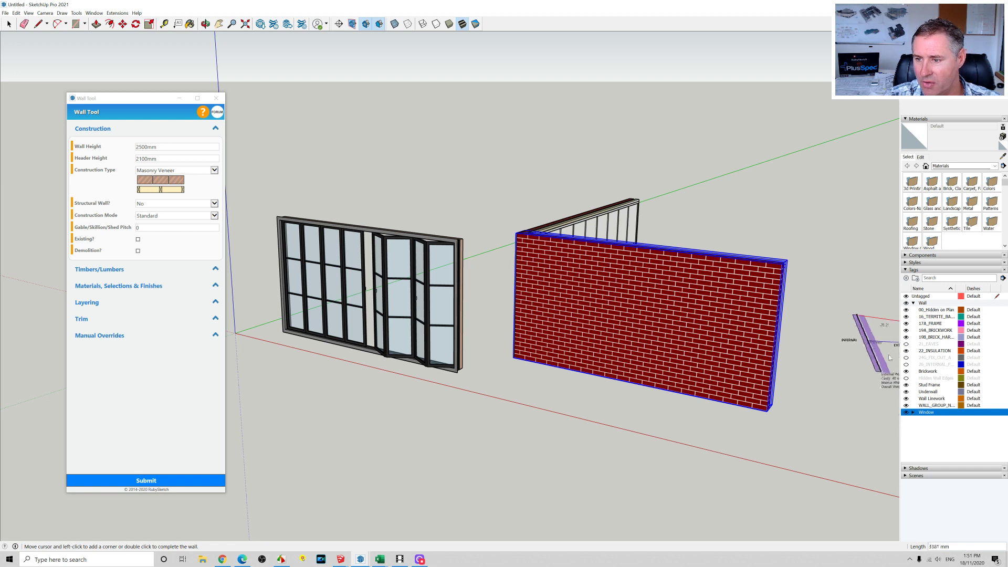
left_click(913, 304)
key("space")
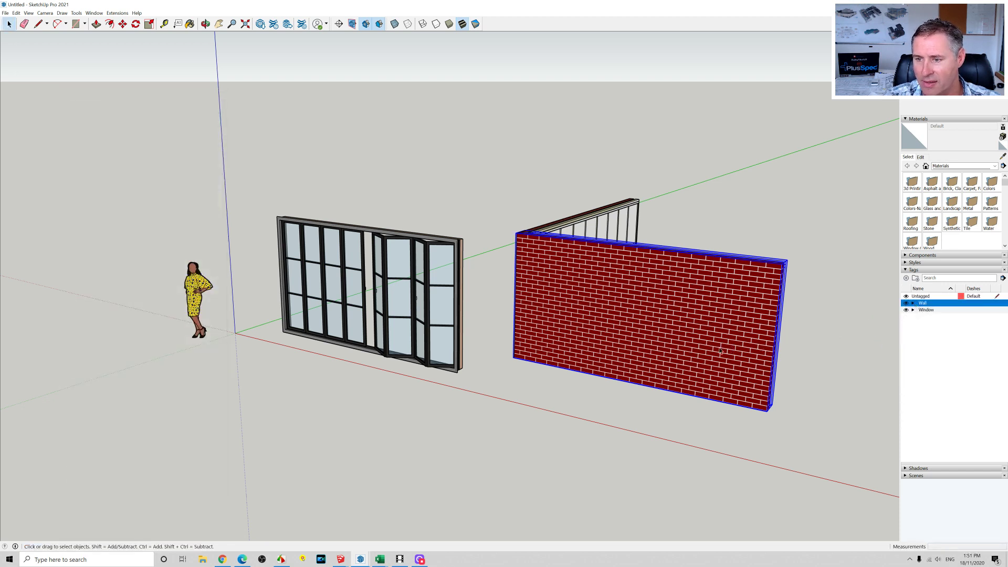
Step: Insert a rectangular window into the brick wall via WINDOWS/DOORS > Add Window, picking its two sides
right_click(660, 330)
mouse_move(698, 461)
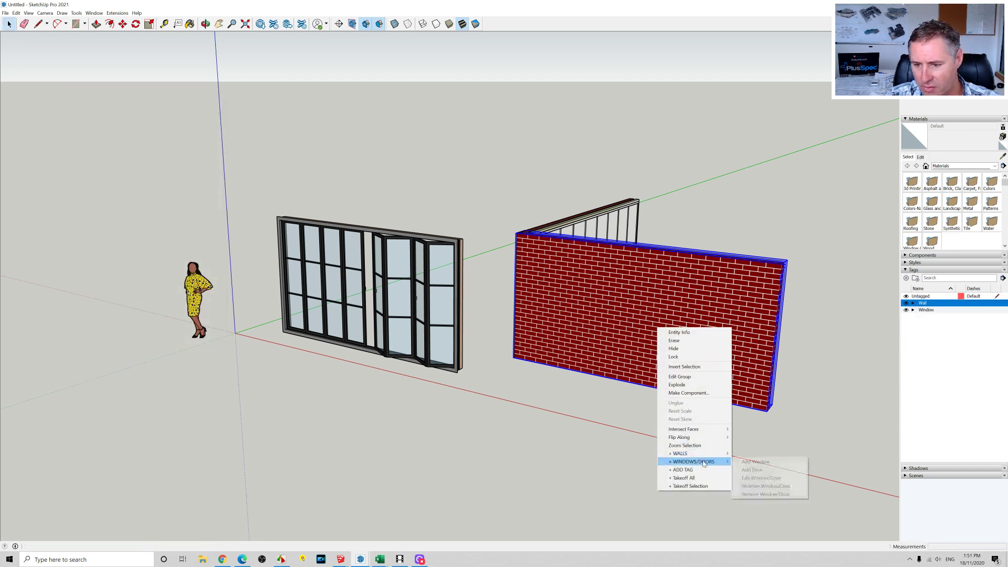
left_click(750, 461)
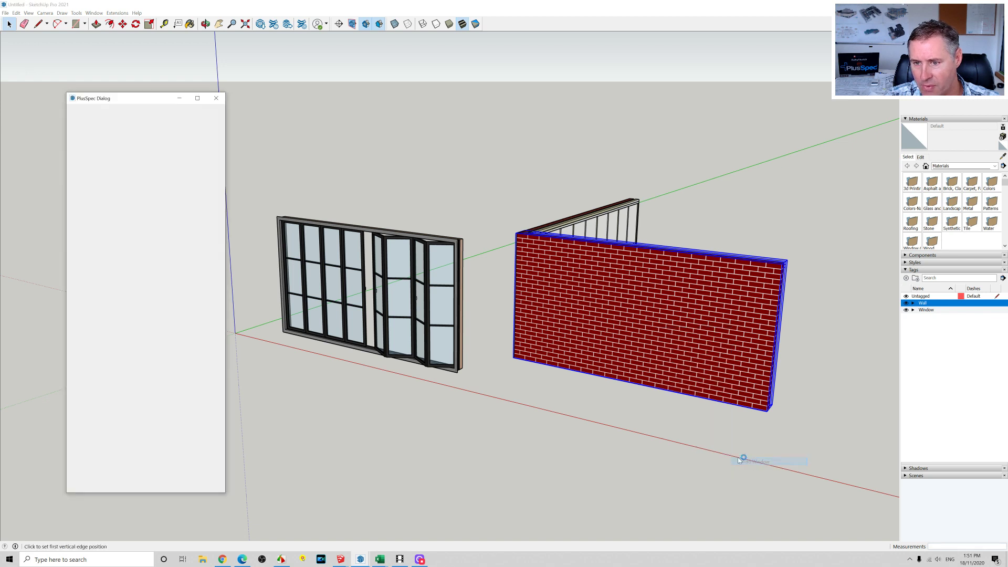
left_click(714, 403)
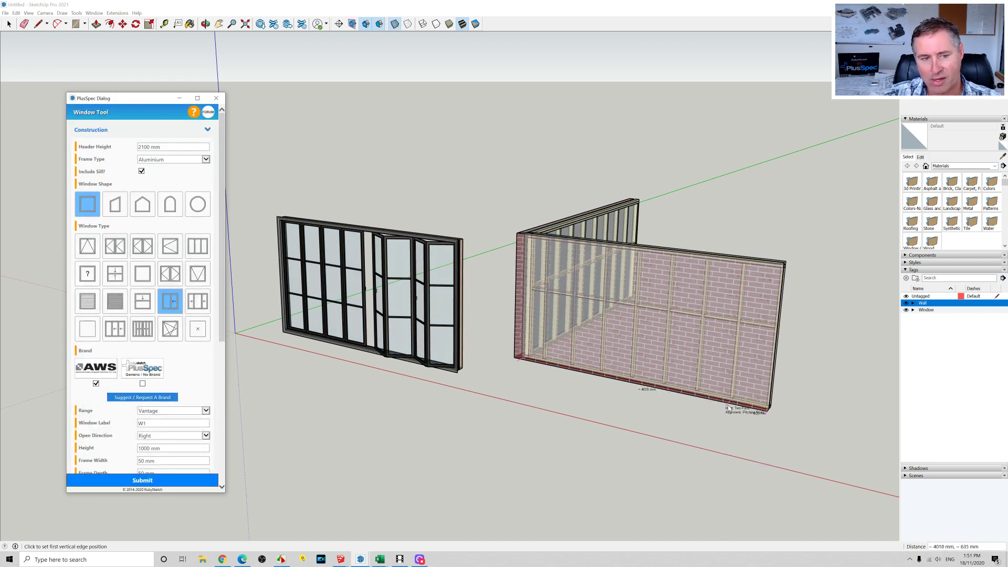
left_click(674, 394)
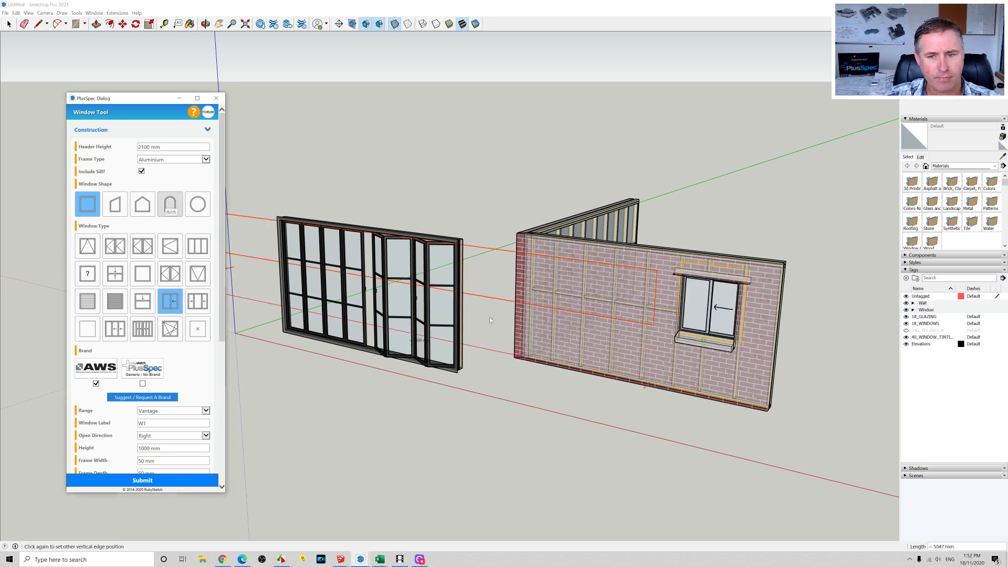
Step: Switch to the Arch shape and place an arched window left of the first
left_click(169, 204)
left_click(579, 400)
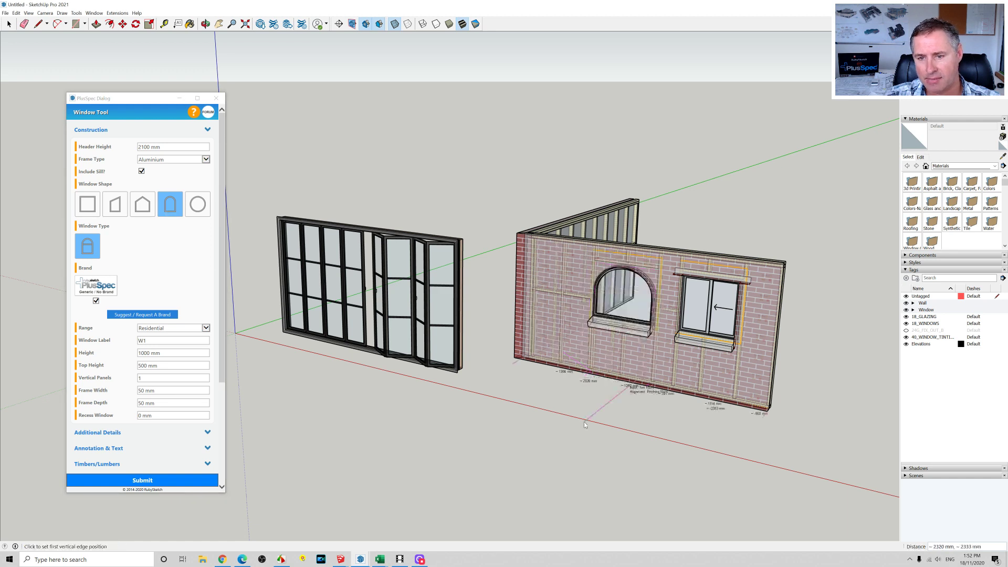
key("space")
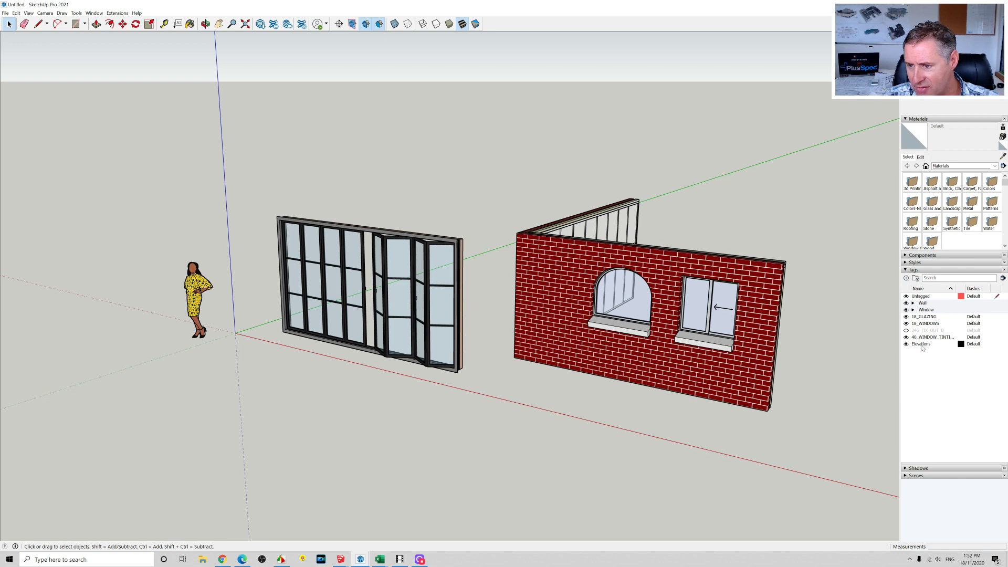
Step: Move the 18_GLAZING through Elevations tags into the Window folder and test its visibility toggle
left_click(925, 318)
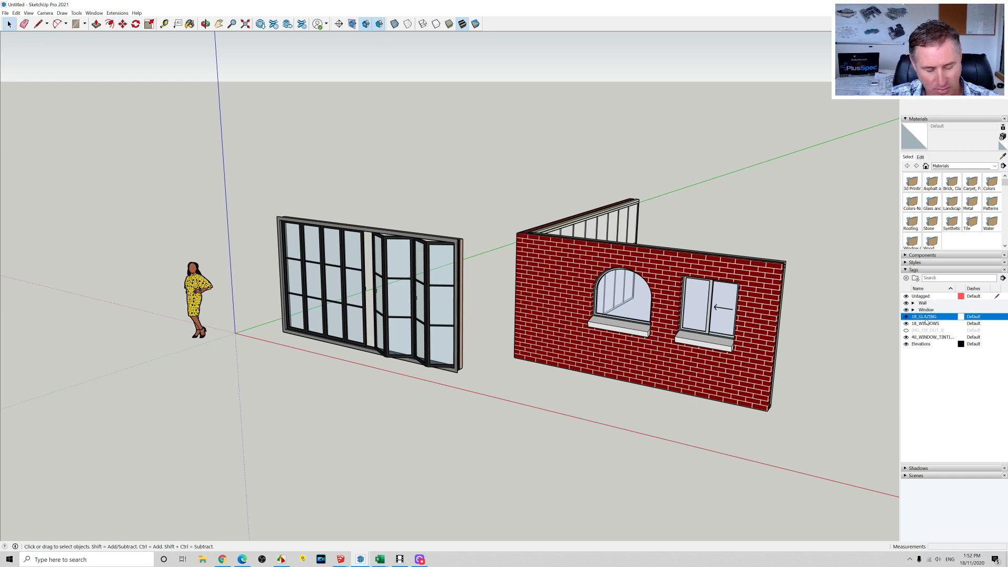
left_click(926, 342, "shift")
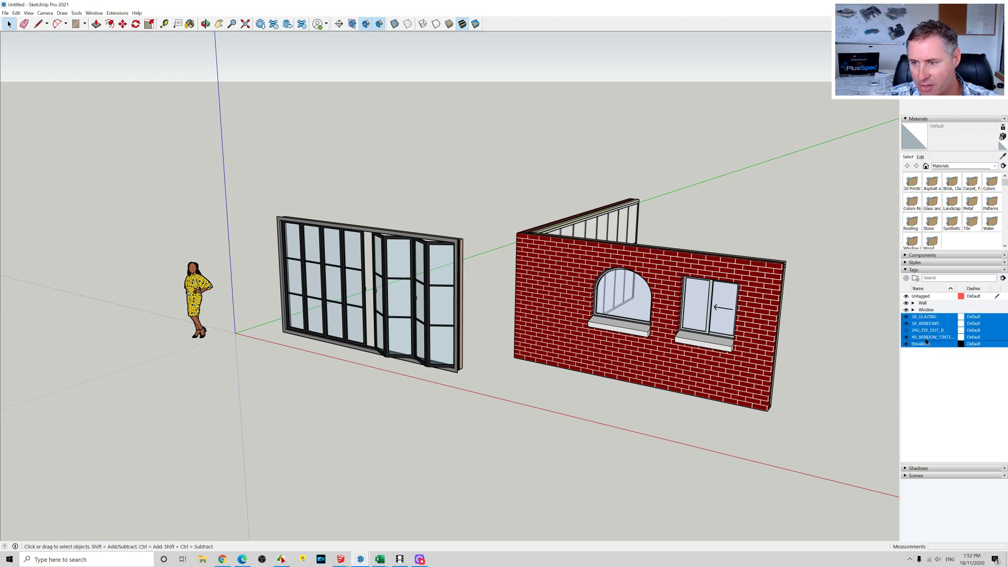
left_click_drag(927, 342, 934, 312)
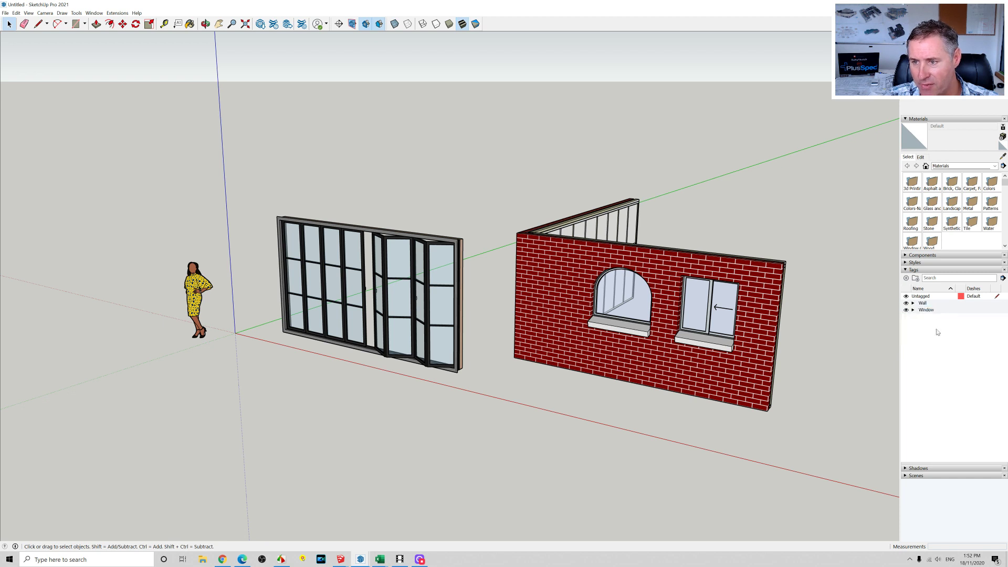
left_click(906, 310)
left_click(907, 311)
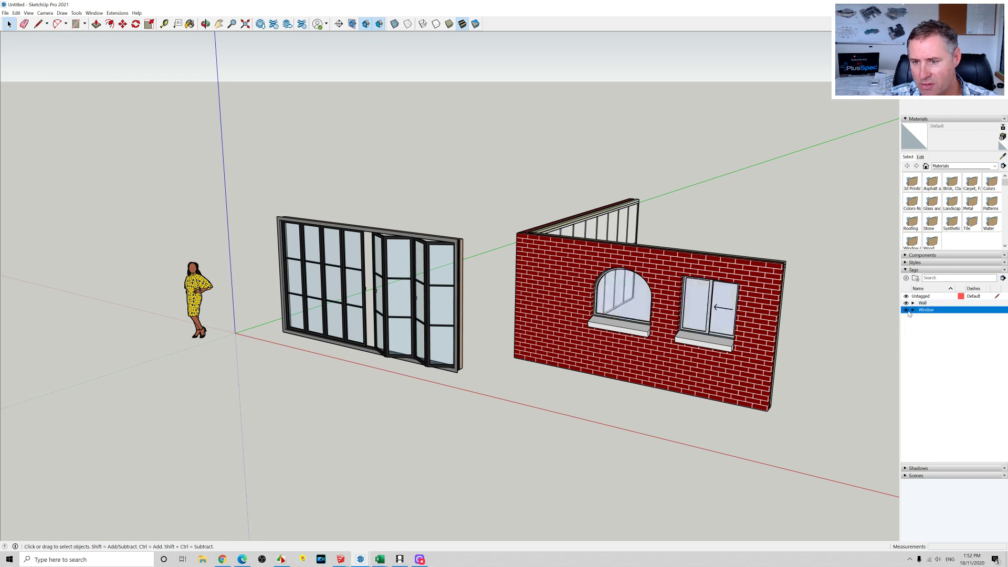
left_click(906, 310)
left_click(906, 310)
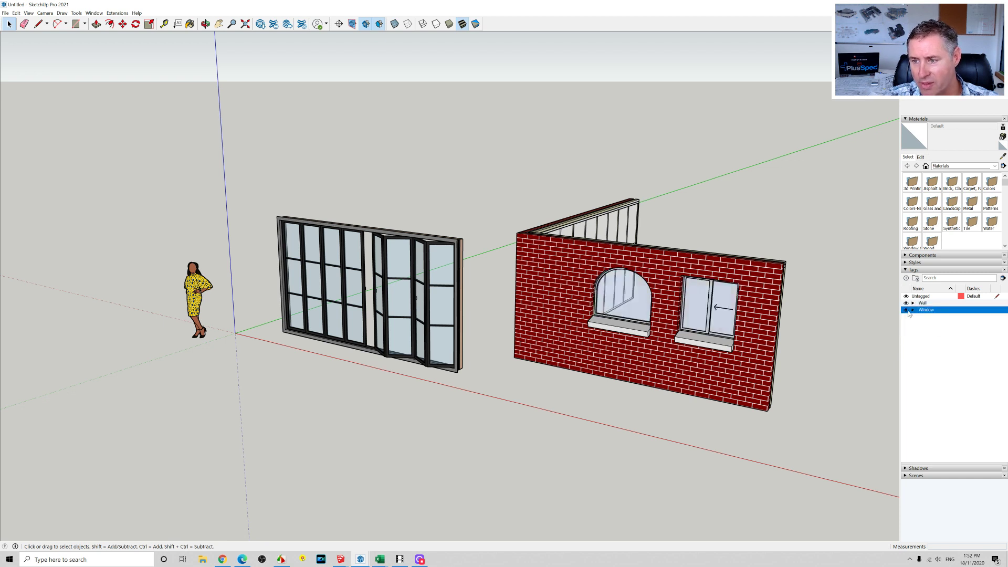
Step: Nest the Window folder inside Wall and check that hiding Wall hides the walls and windows
left_click(933, 303)
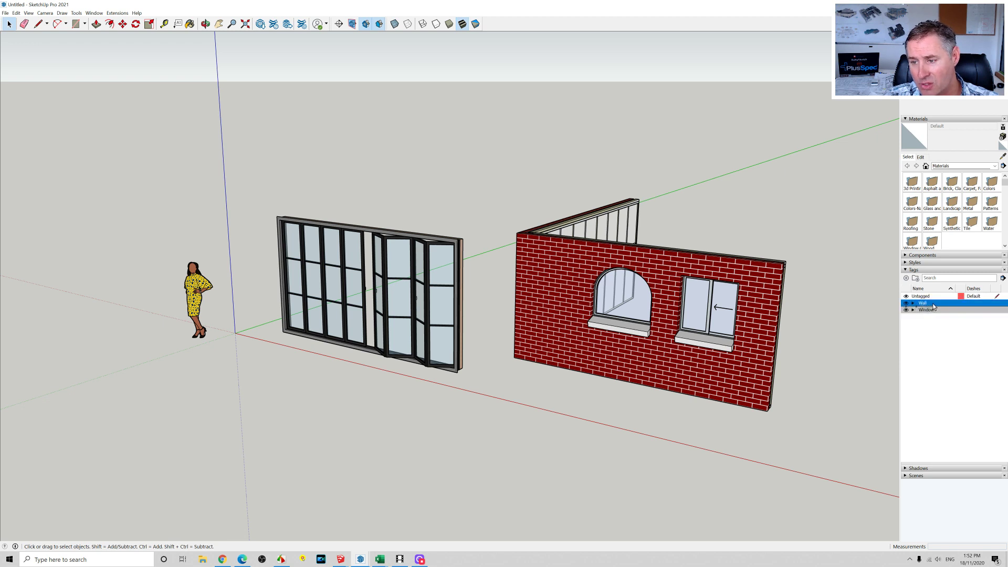
left_click_drag(933, 307, 933, 304)
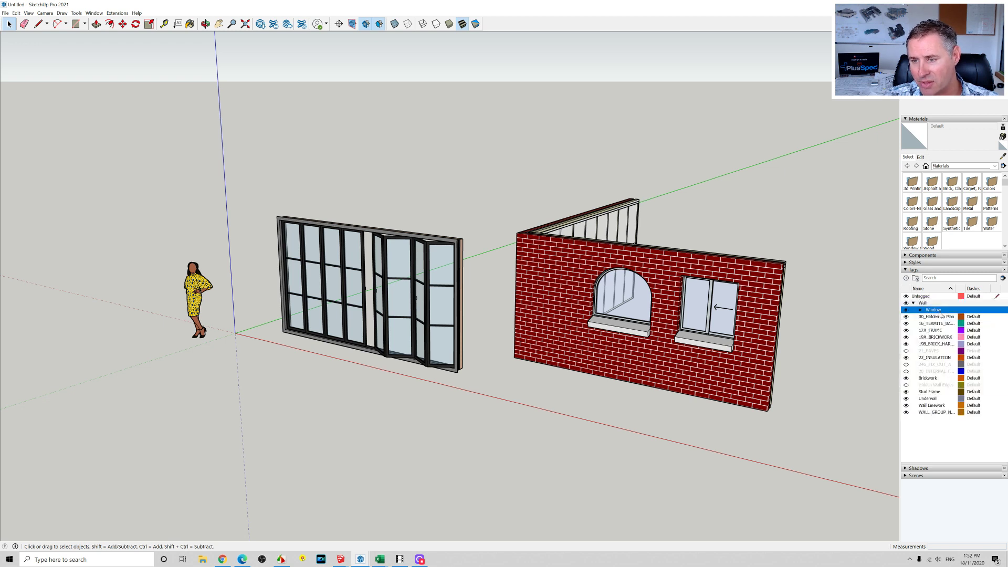
left_click(913, 304)
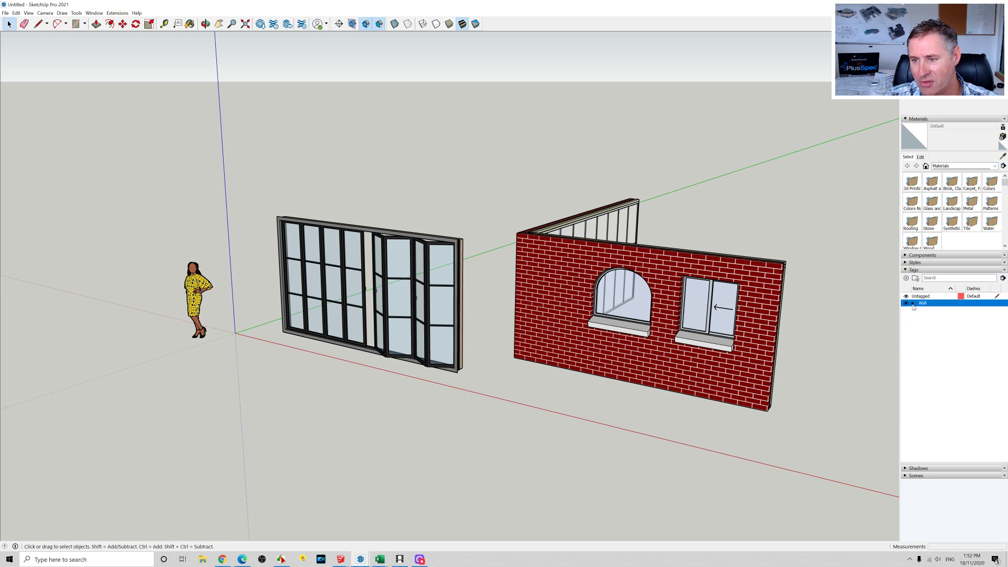
left_click(905, 303)
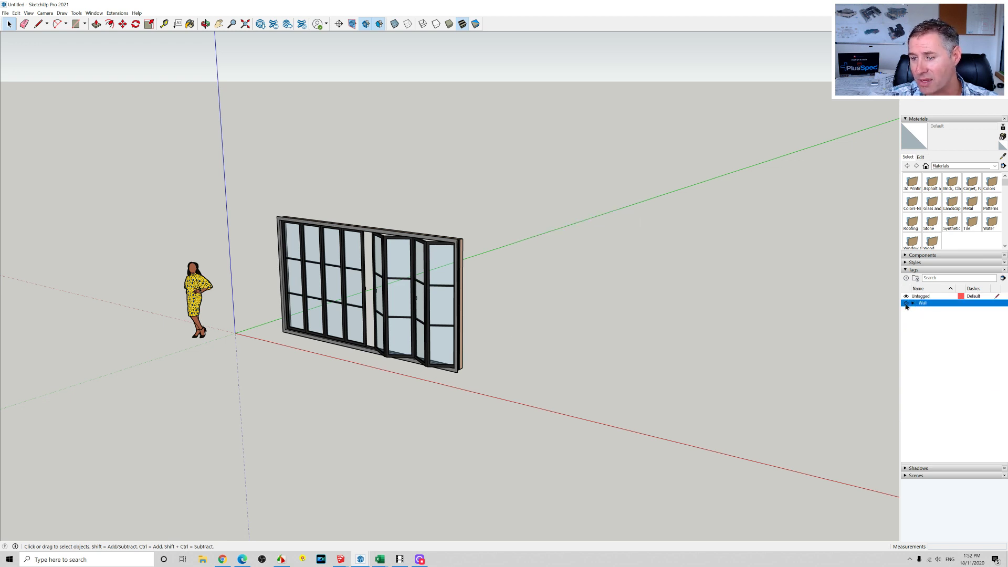
left_click(905, 303)
Step: Expand the nested folders and test the 18_GLAZING and Window visibility toggles
left_click(914, 304)
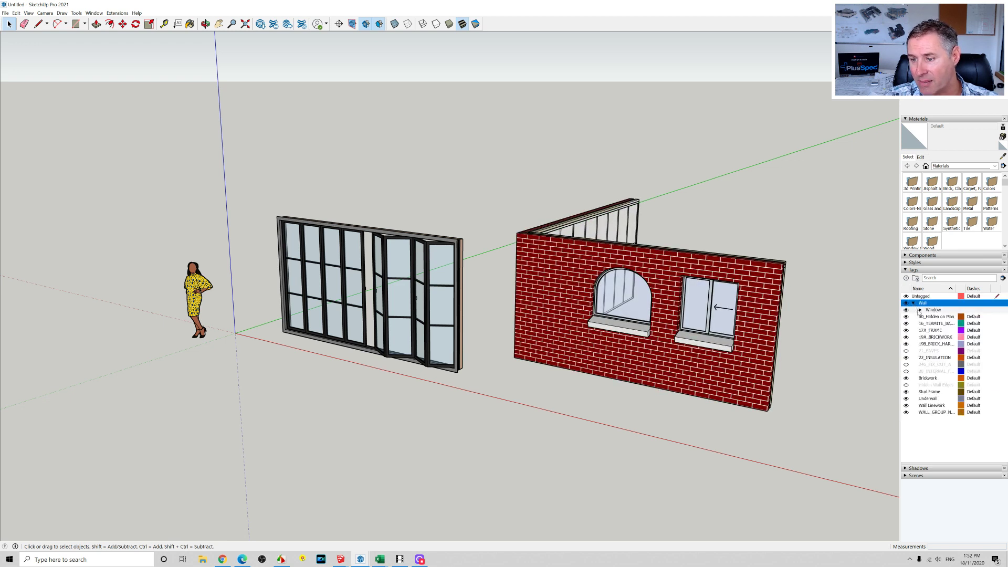
left_click(920, 311)
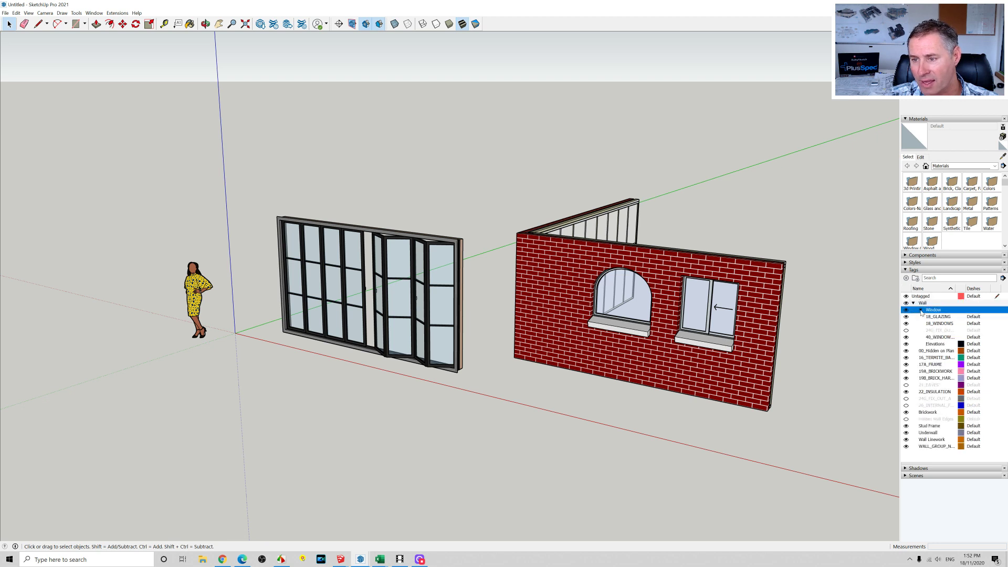
left_click(906, 317)
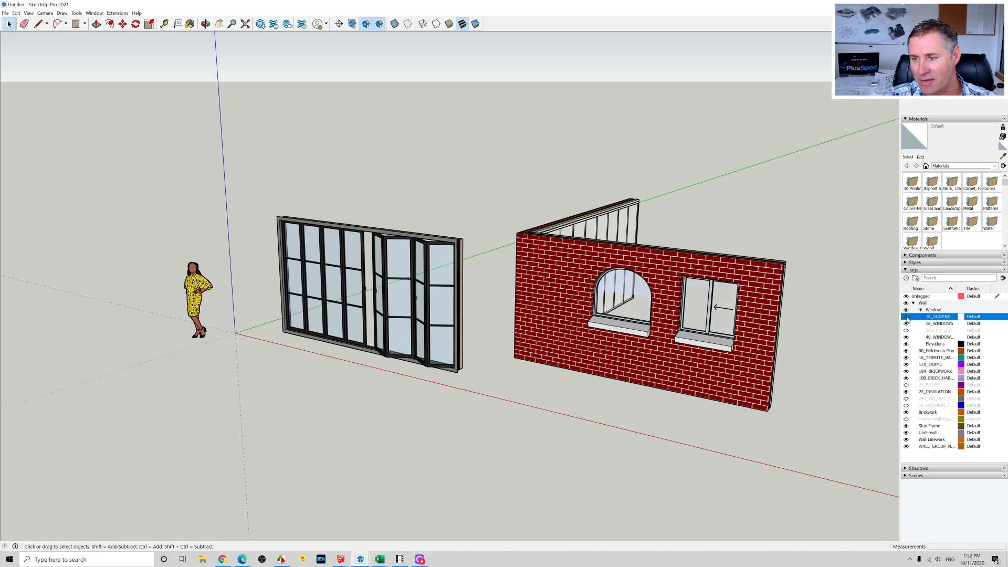
left_click(906, 310)
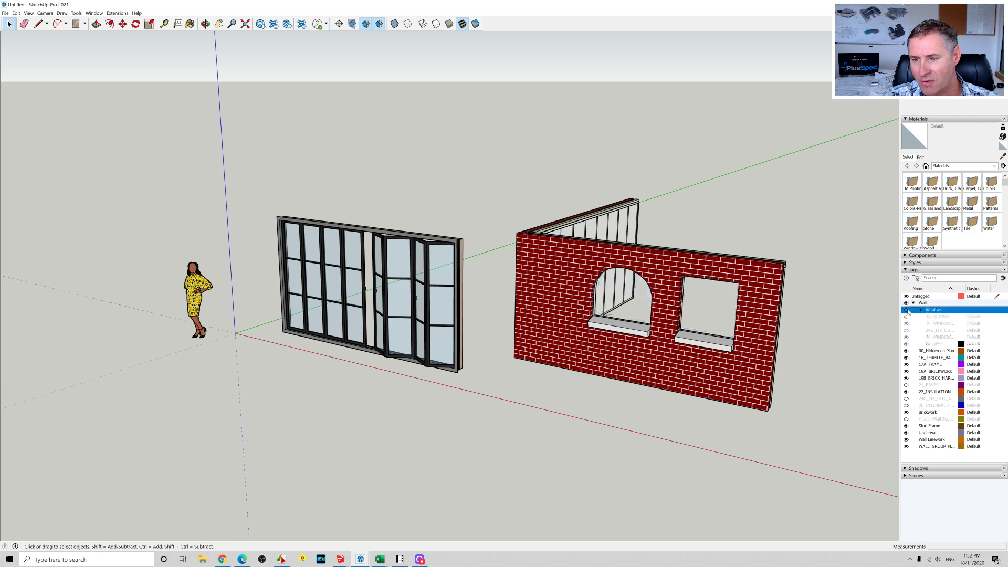
left_click(907, 310)
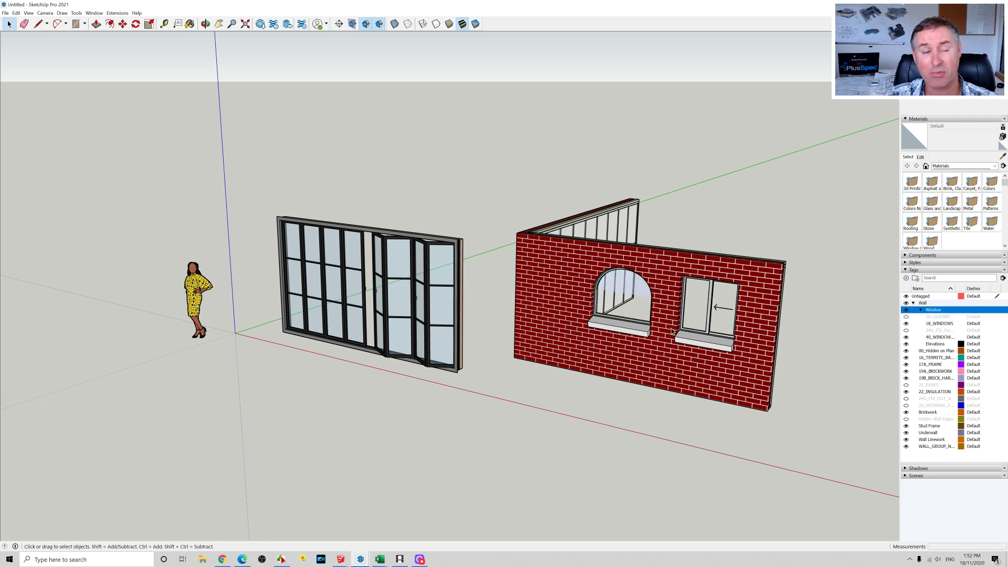
left_click(6, 13)
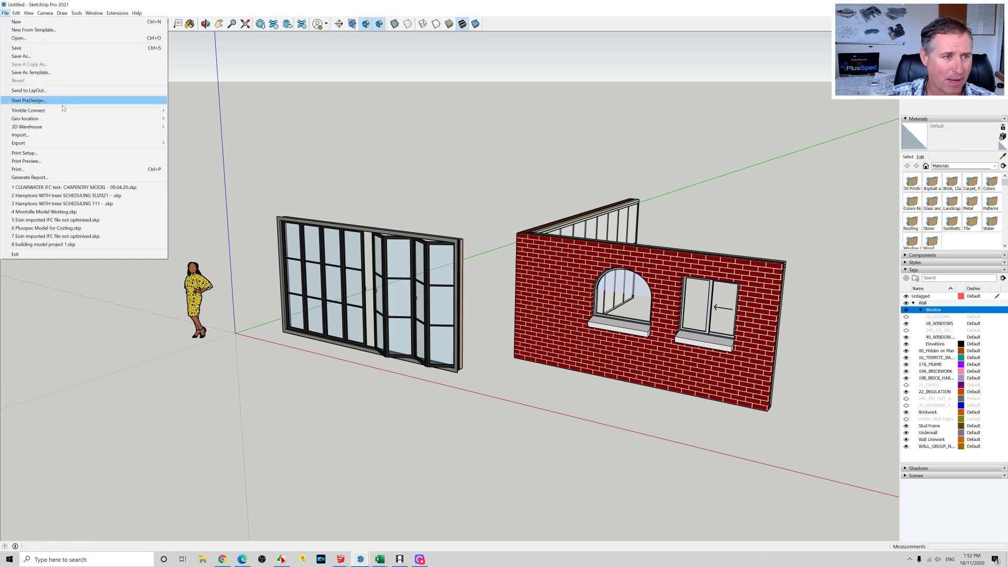
mouse_move(66, 112)
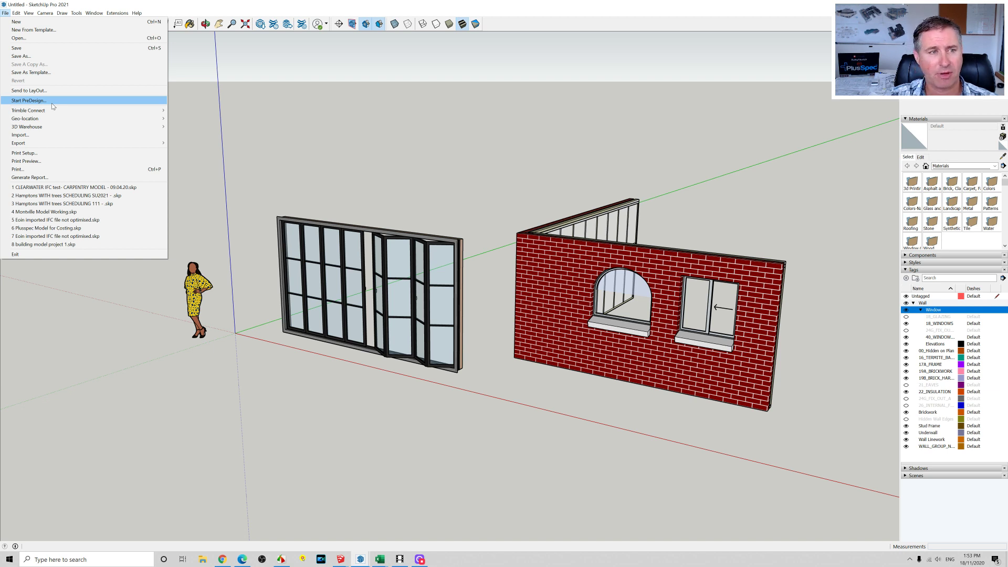
left_click(355, 113)
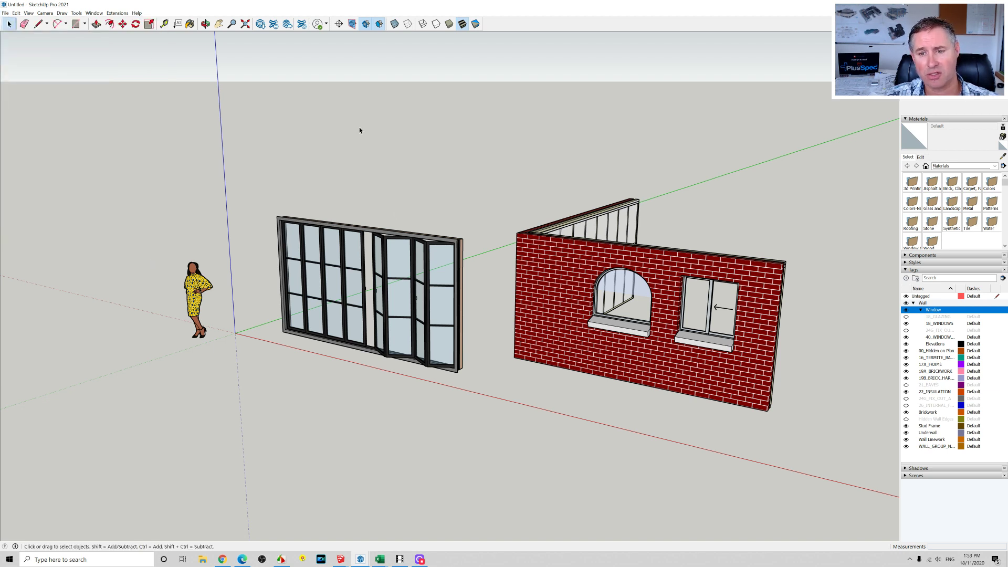